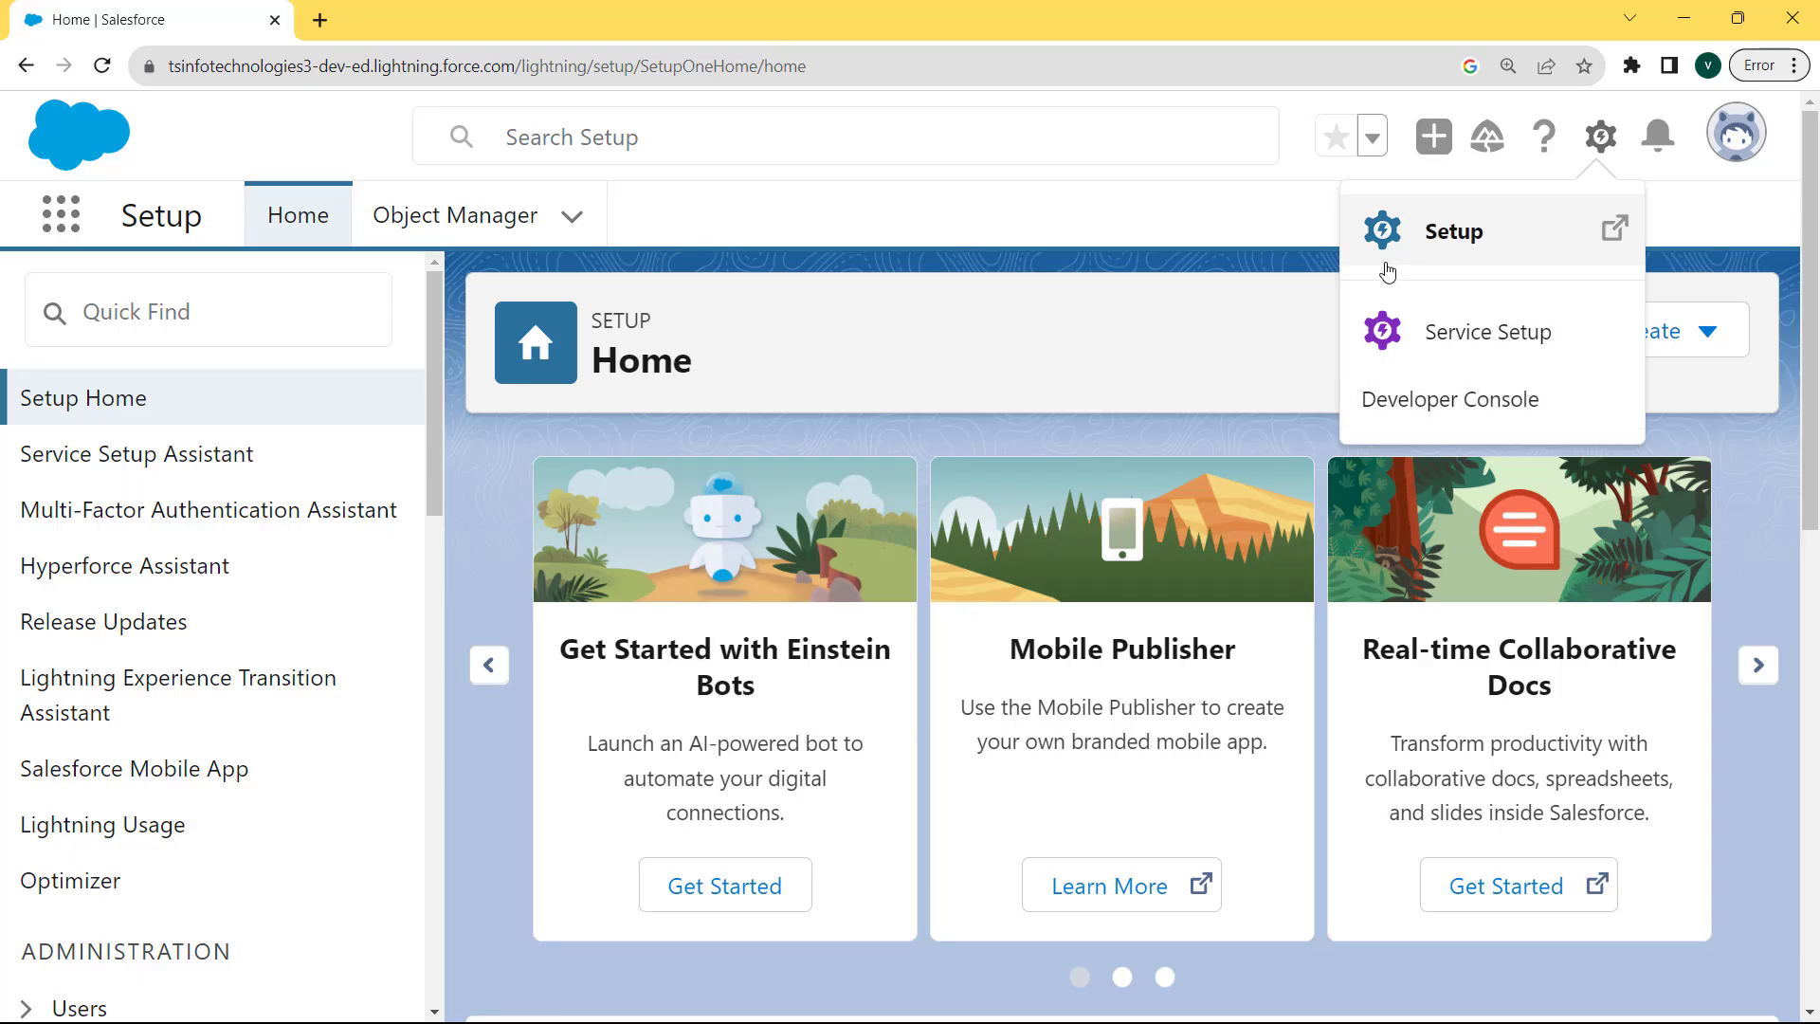
Open Setup and search its Quick Find for "global" to reach the Global Actions page
{"action": "left_click", "coordinate": [1439, 239]}
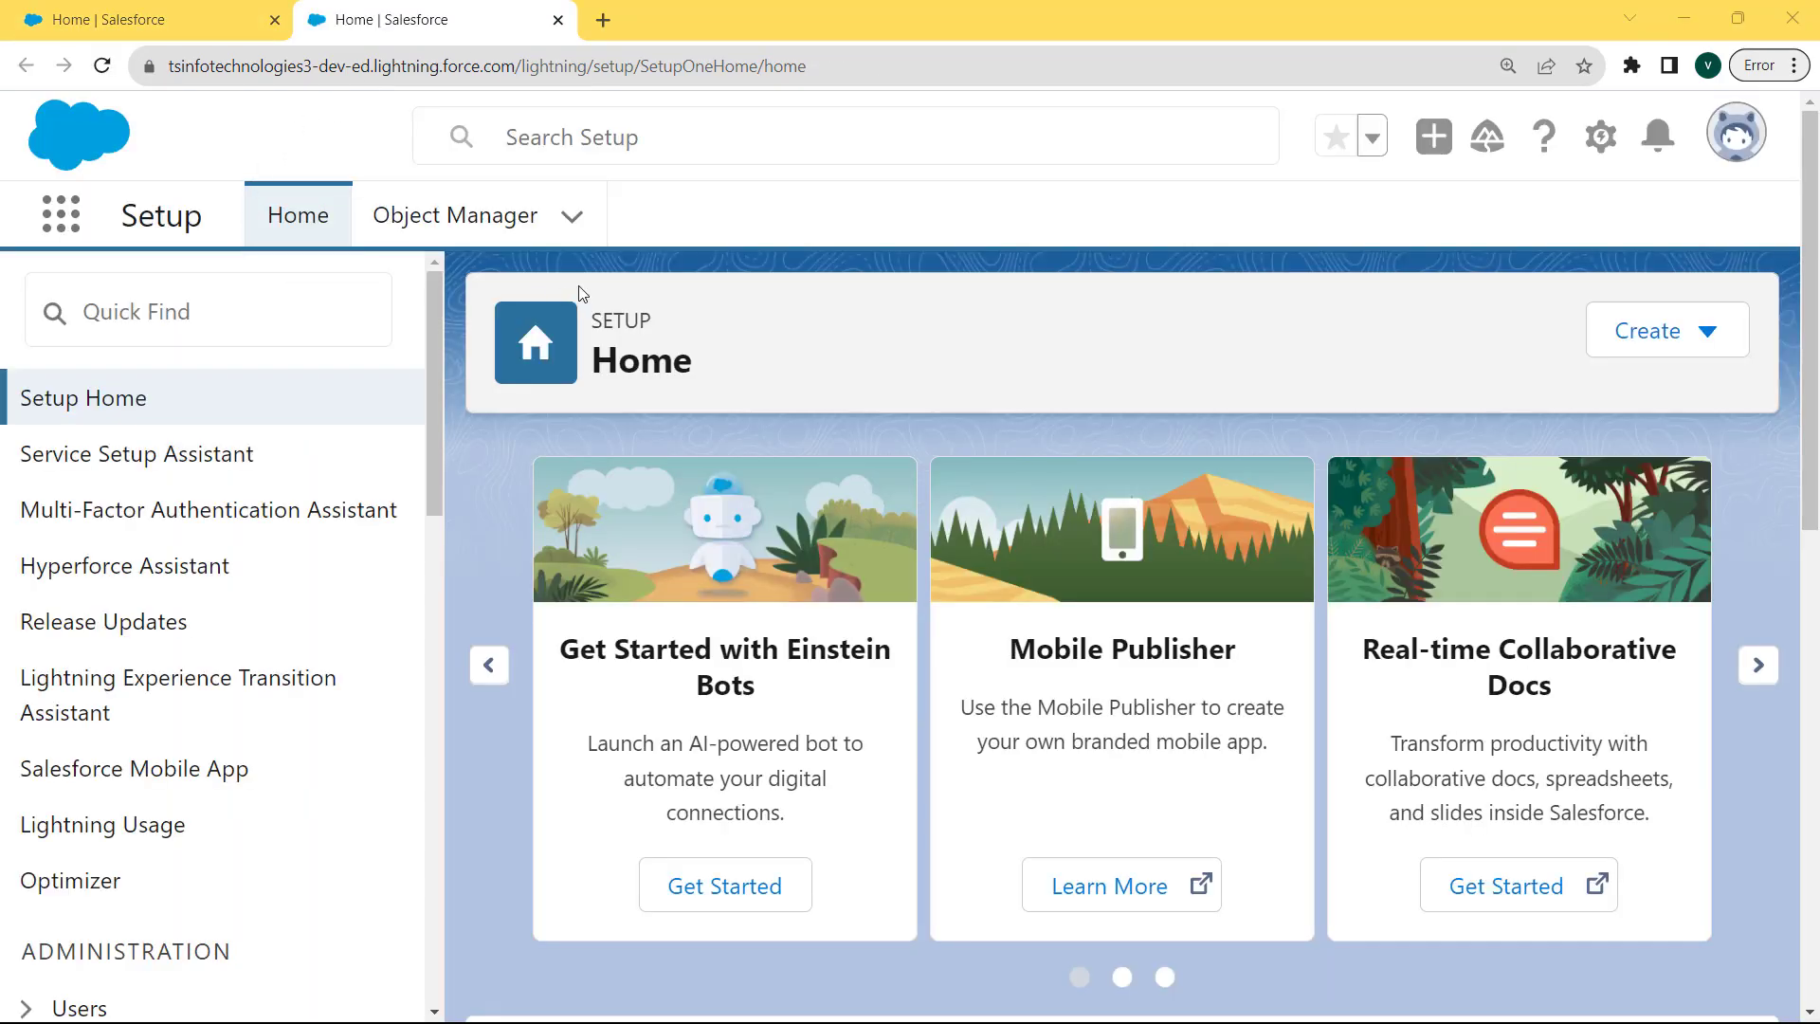
{"action": "left_click", "coordinate": [257, 318]}
{"action": "type", "text": "global"}
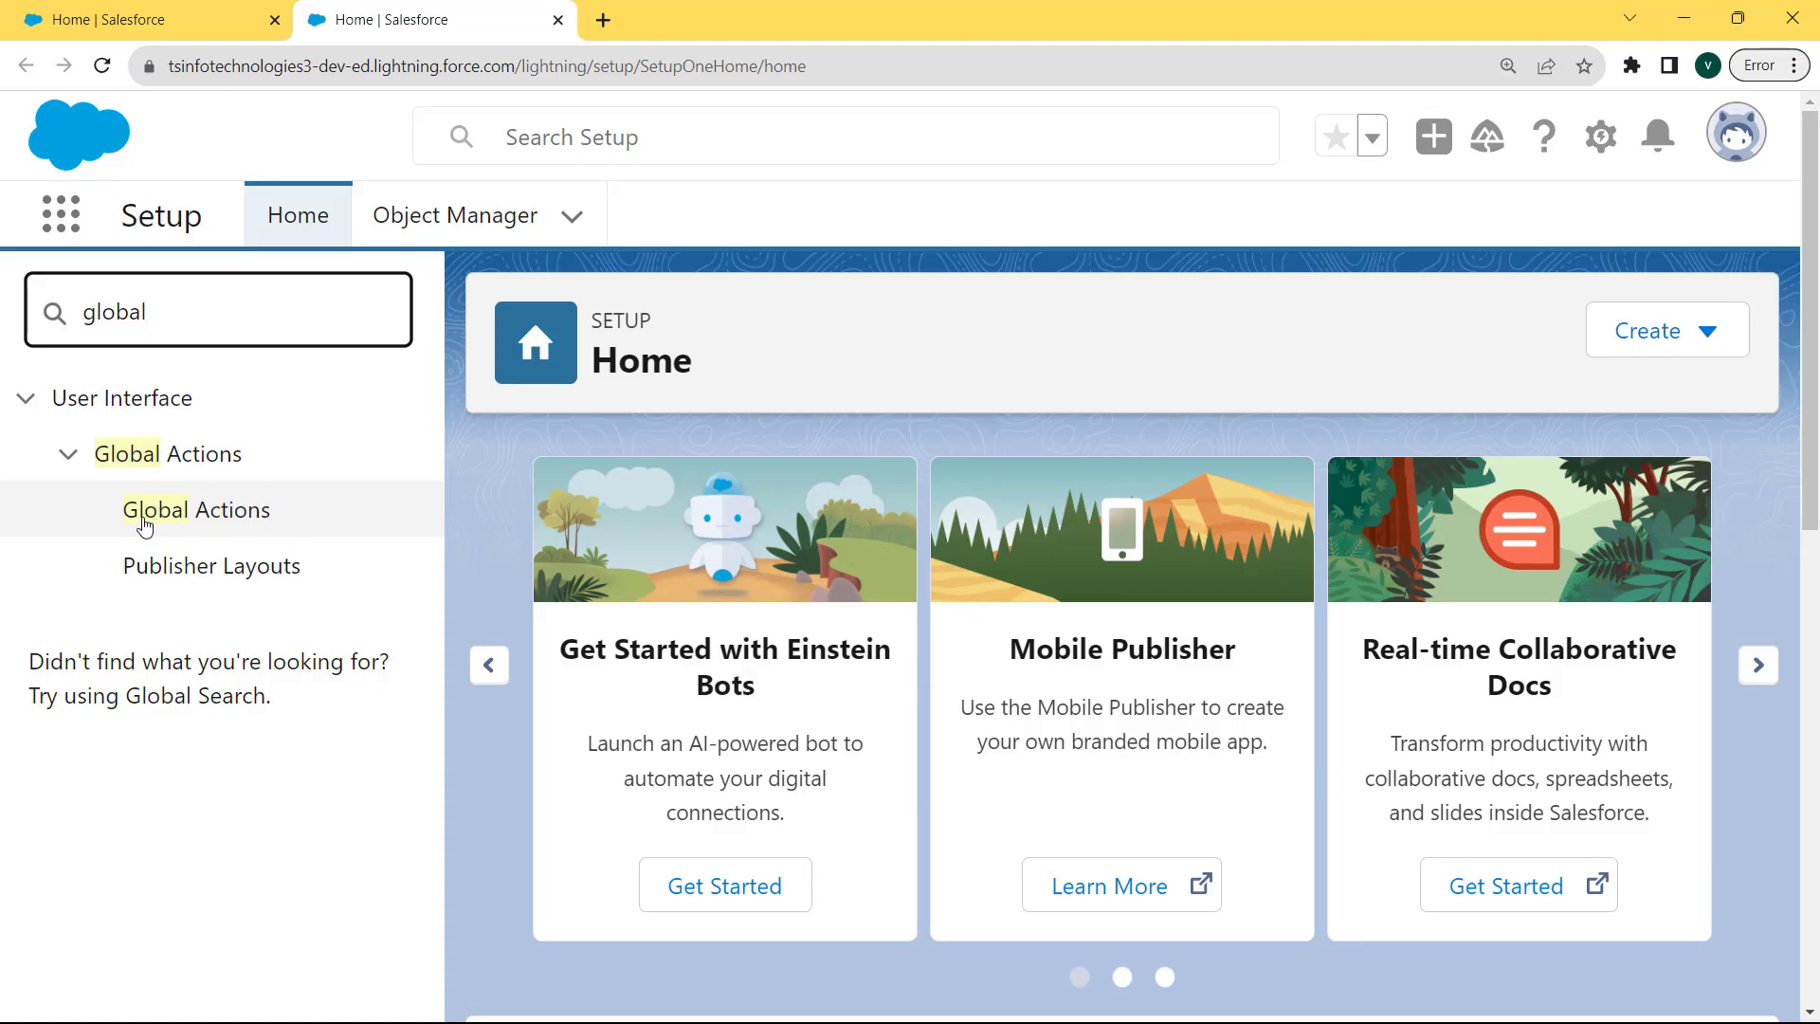
{"action": "left_click", "coordinate": [180, 512]}
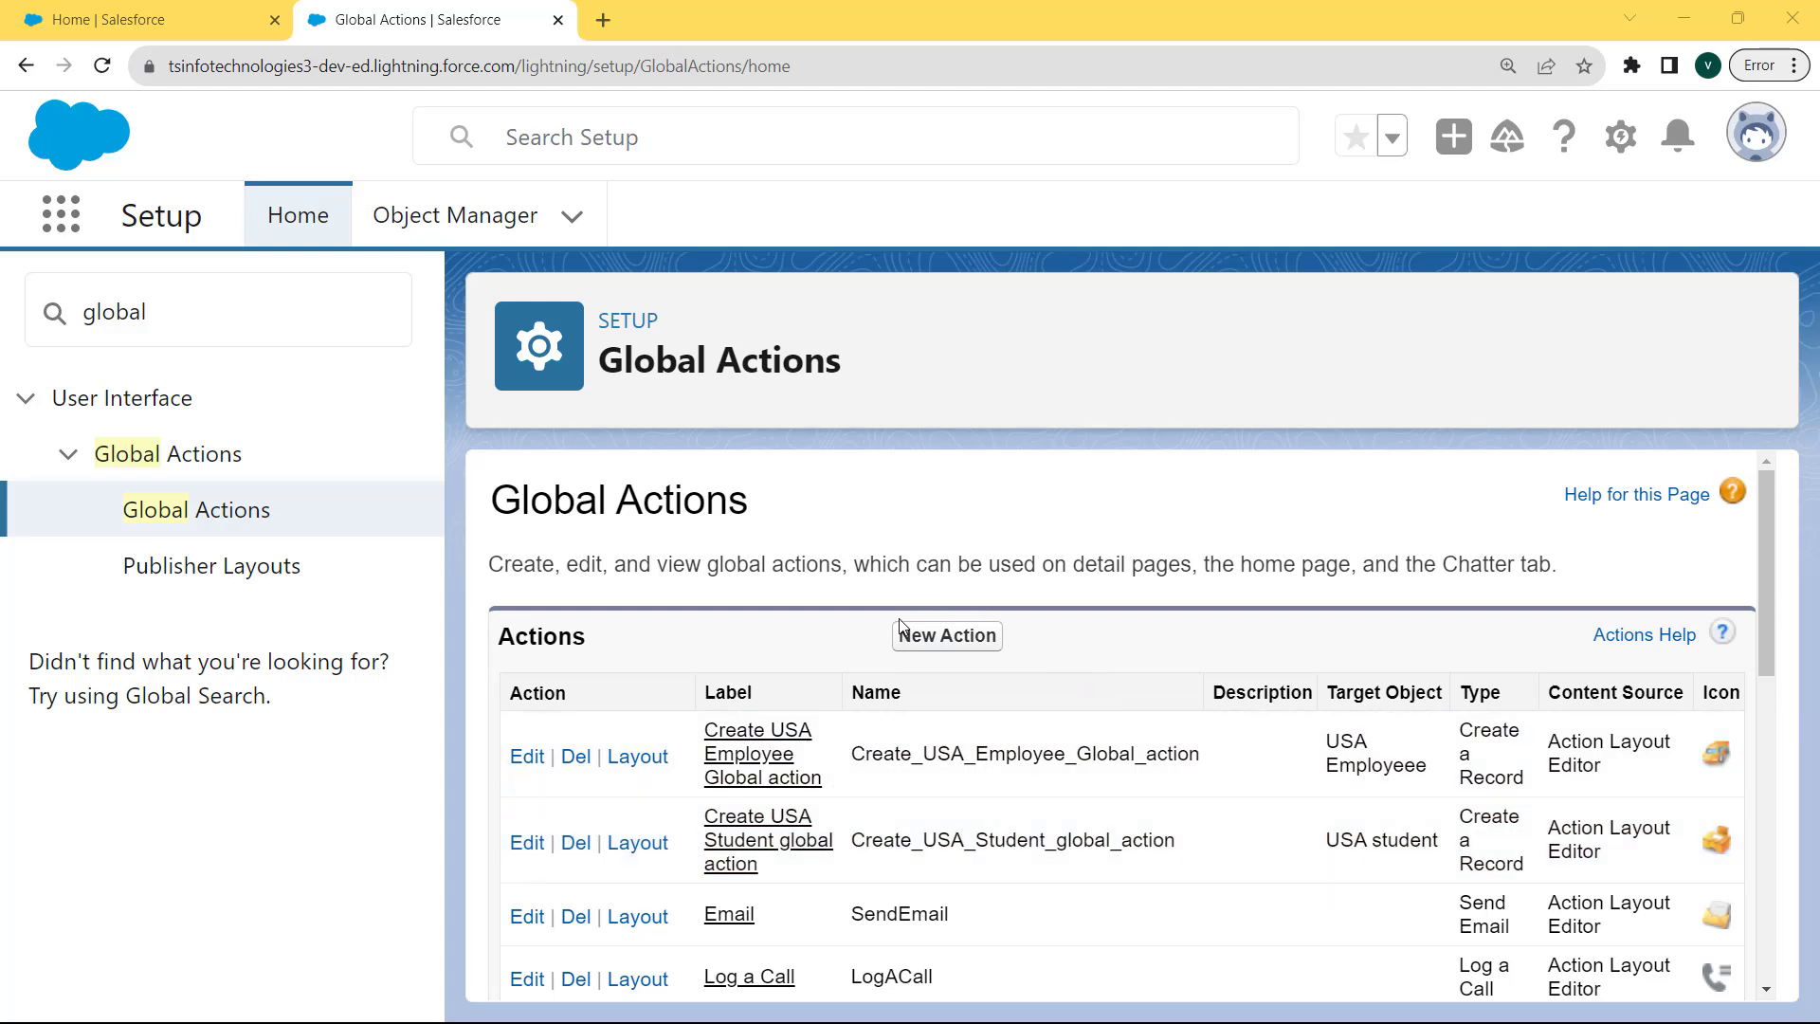
Start a new global action with action type Create a Record and target object Contact
{"action": "left_click", "coordinate": [913, 648]}
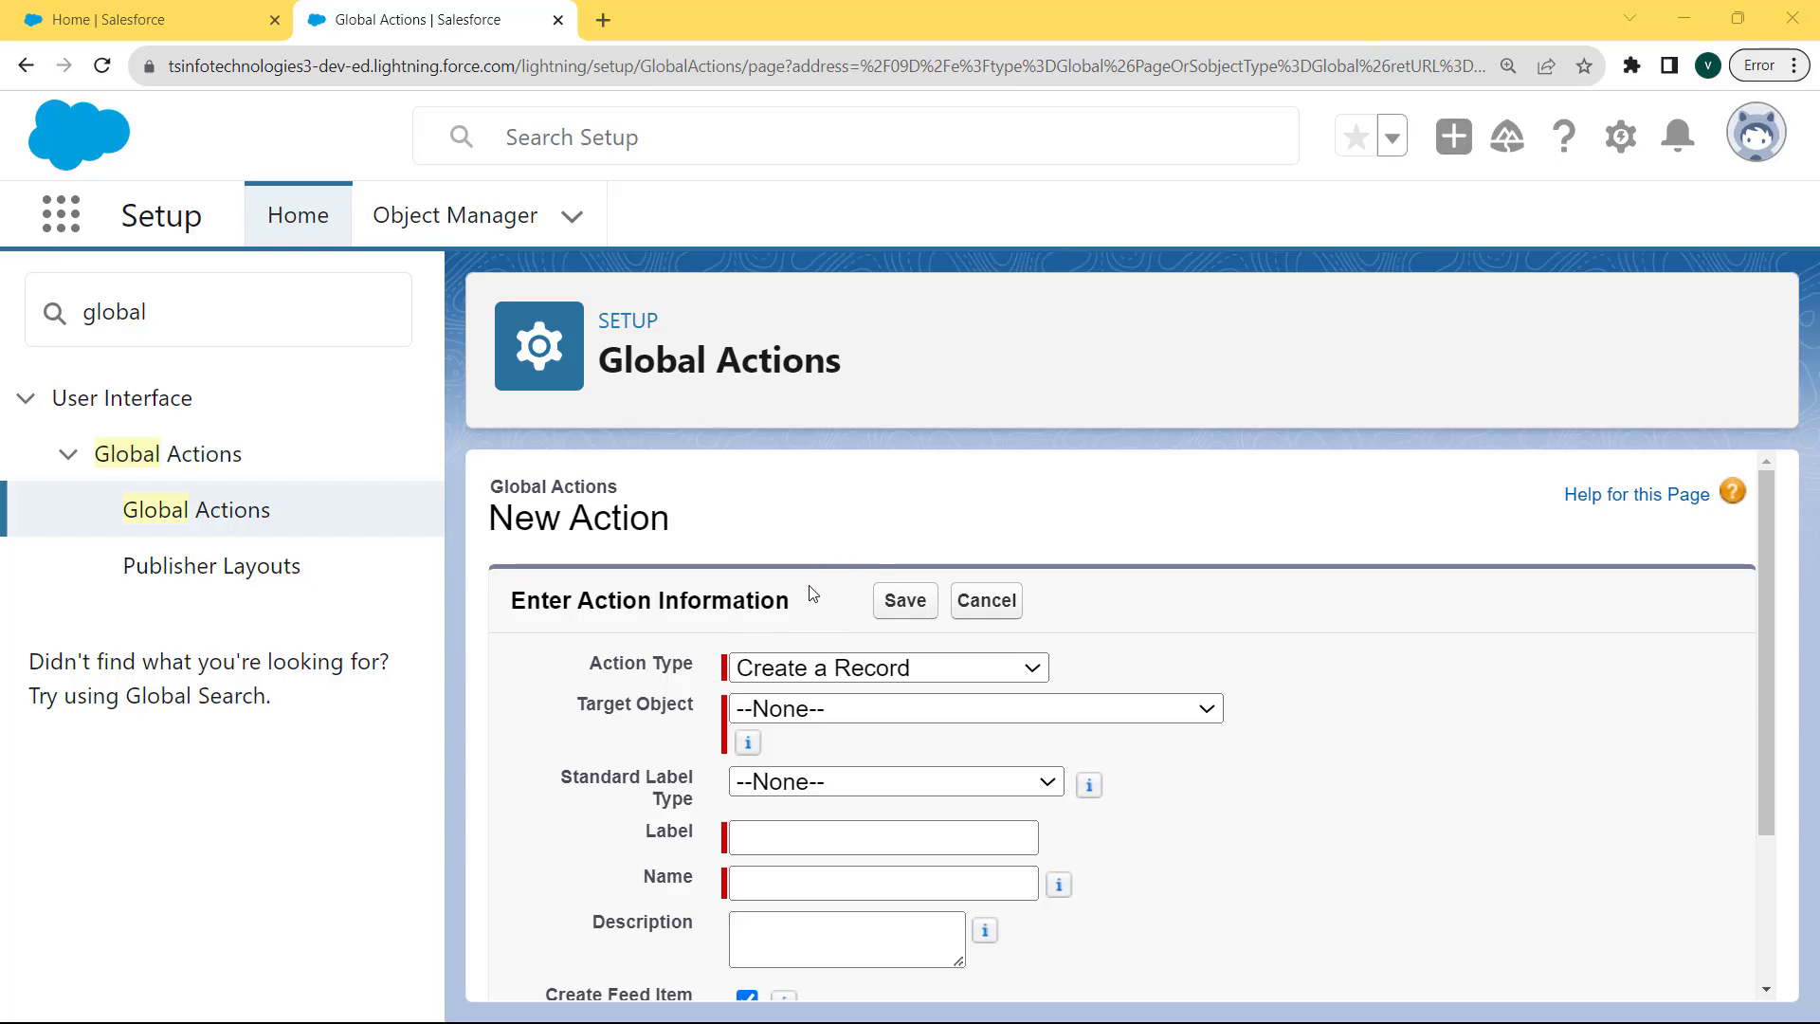
{"action": "left_click", "coordinate": [882, 671]}
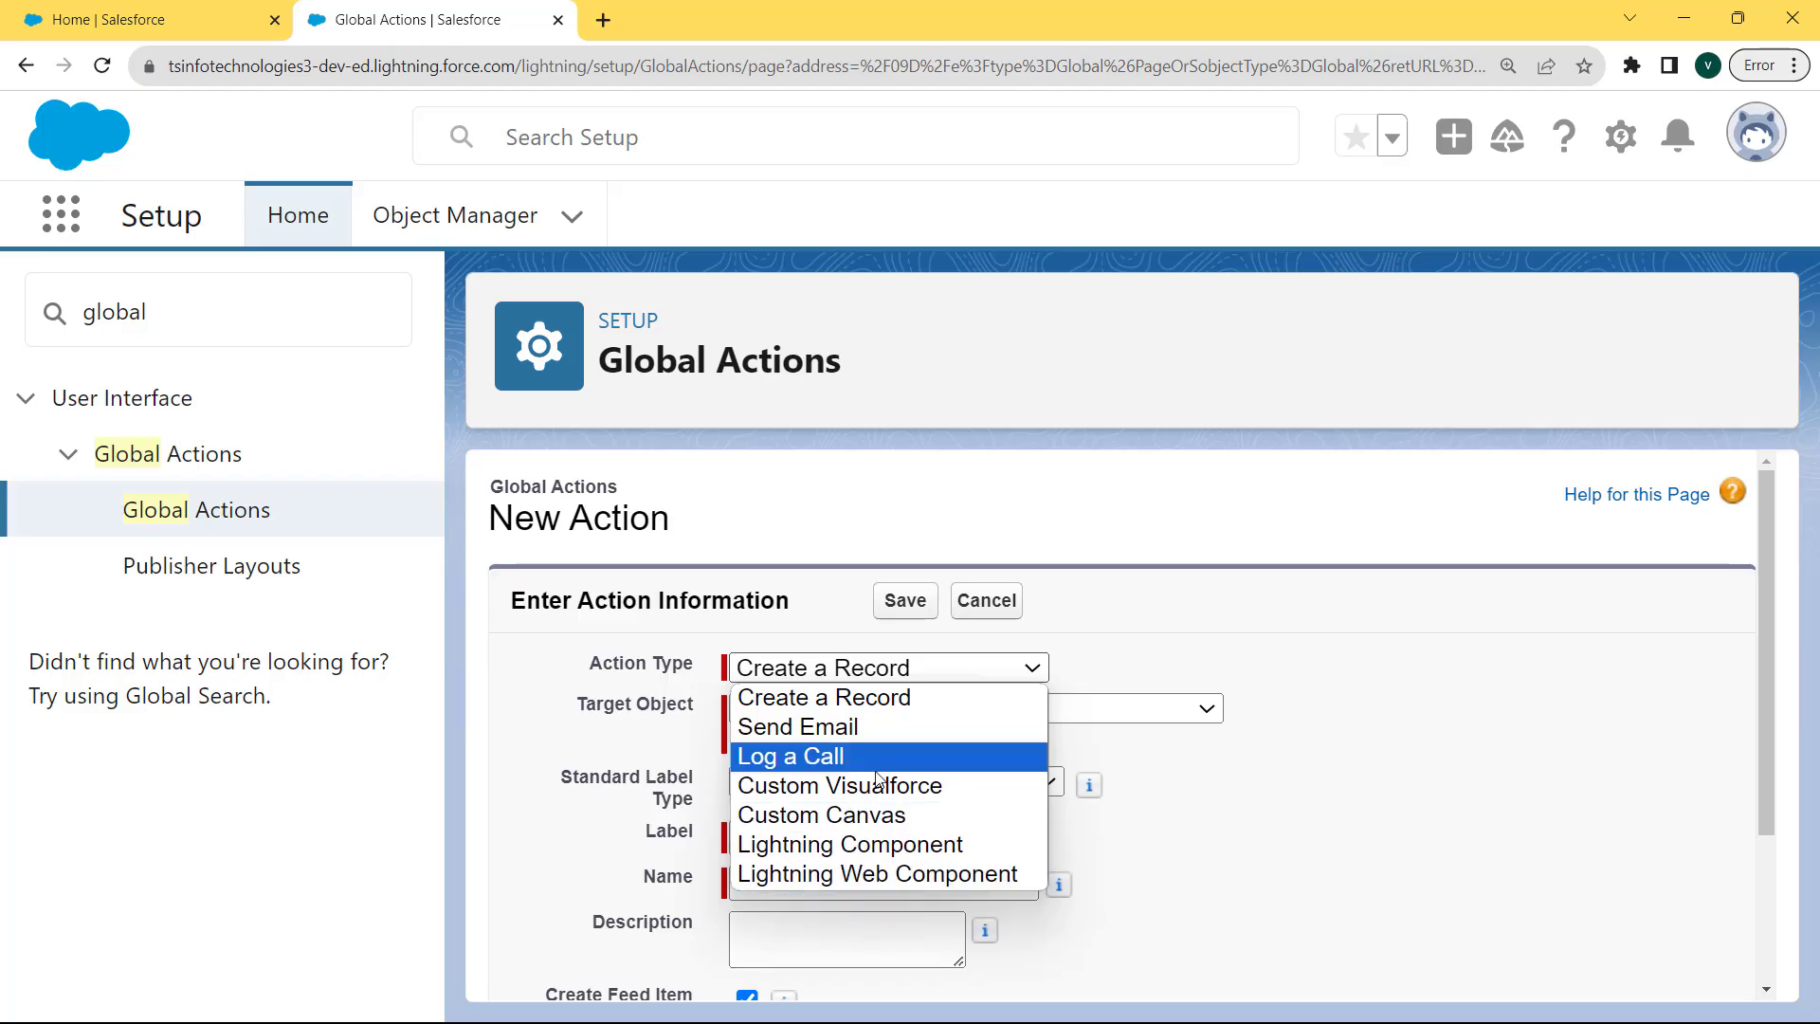
{"action": "left_click", "coordinate": [880, 711]}
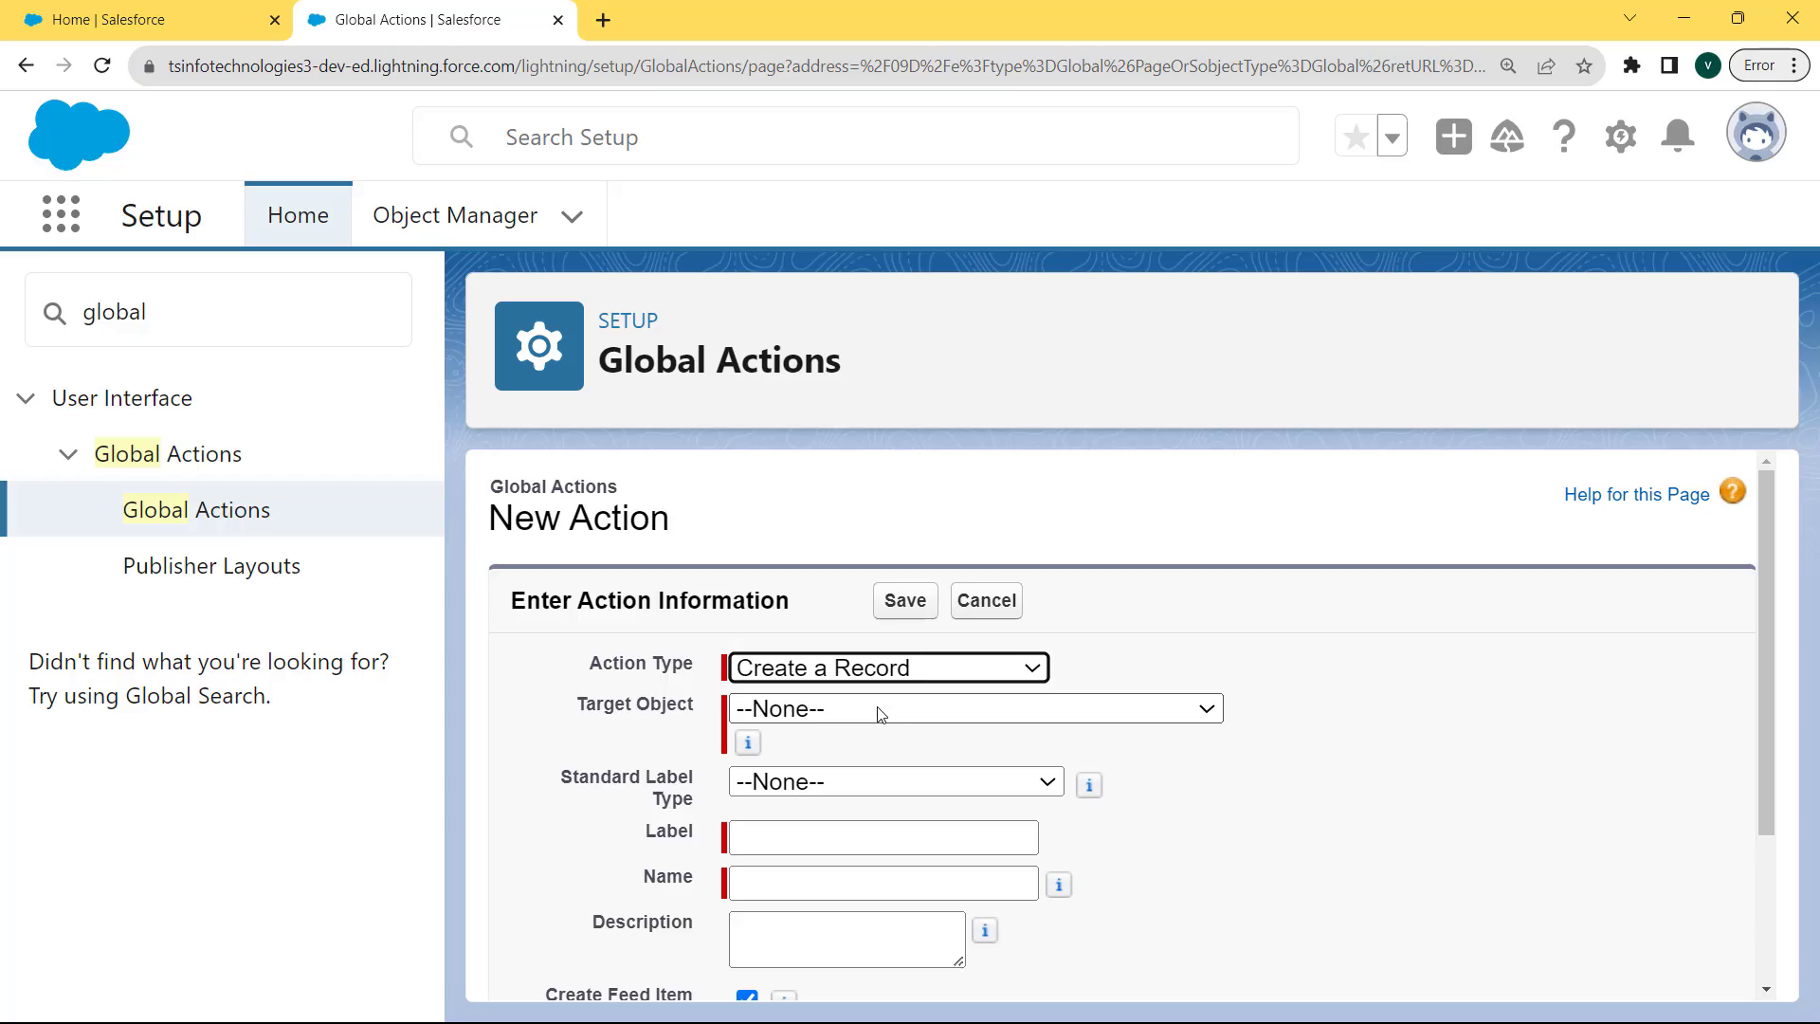
{"action": "left_click", "coordinate": [947, 719]}
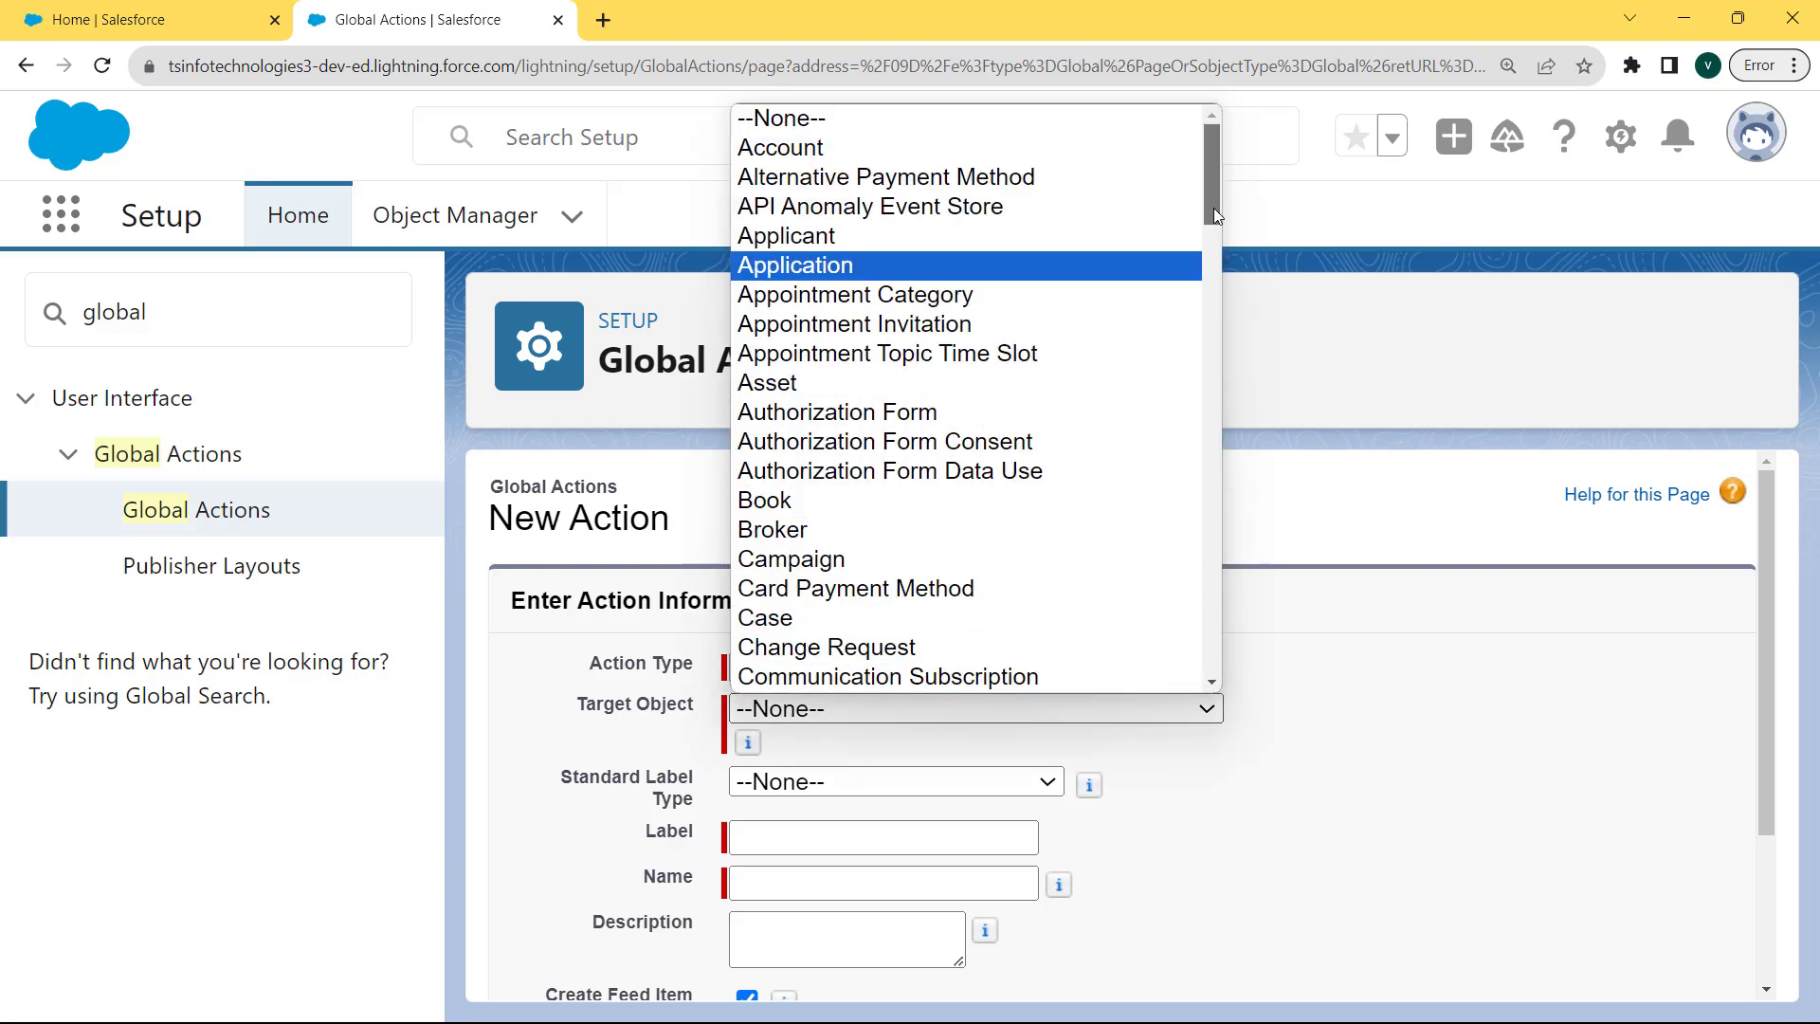
{"action": "left_click_drag", "start_coordinate": [1213, 208], "coordinate": [1213, 233]}
{"action": "scroll", "coordinate": [882, 451], "scroll_direction": "down", "scroll_amount": 3}
{"action": "left_click", "coordinate": [879, 423]}
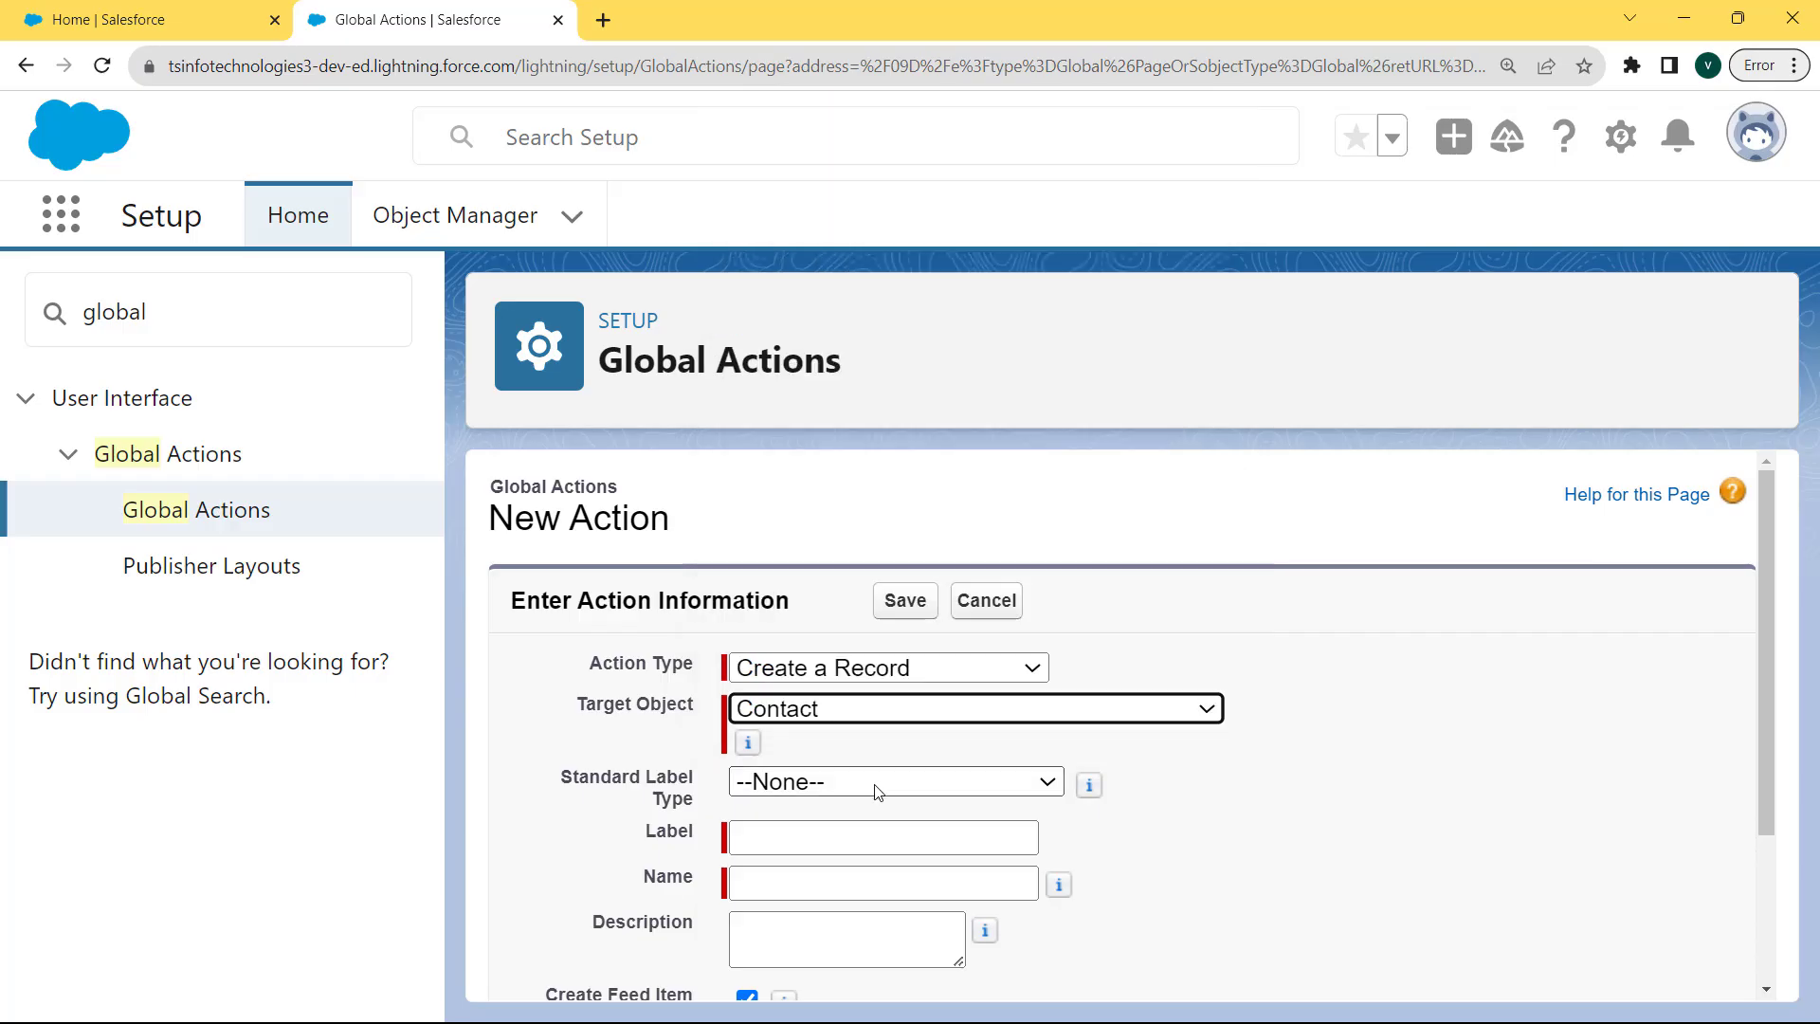
Set the action's standard label type to Quick [Record] and its name to NewContactAction
{"action": "left_click", "coordinate": [875, 785]}
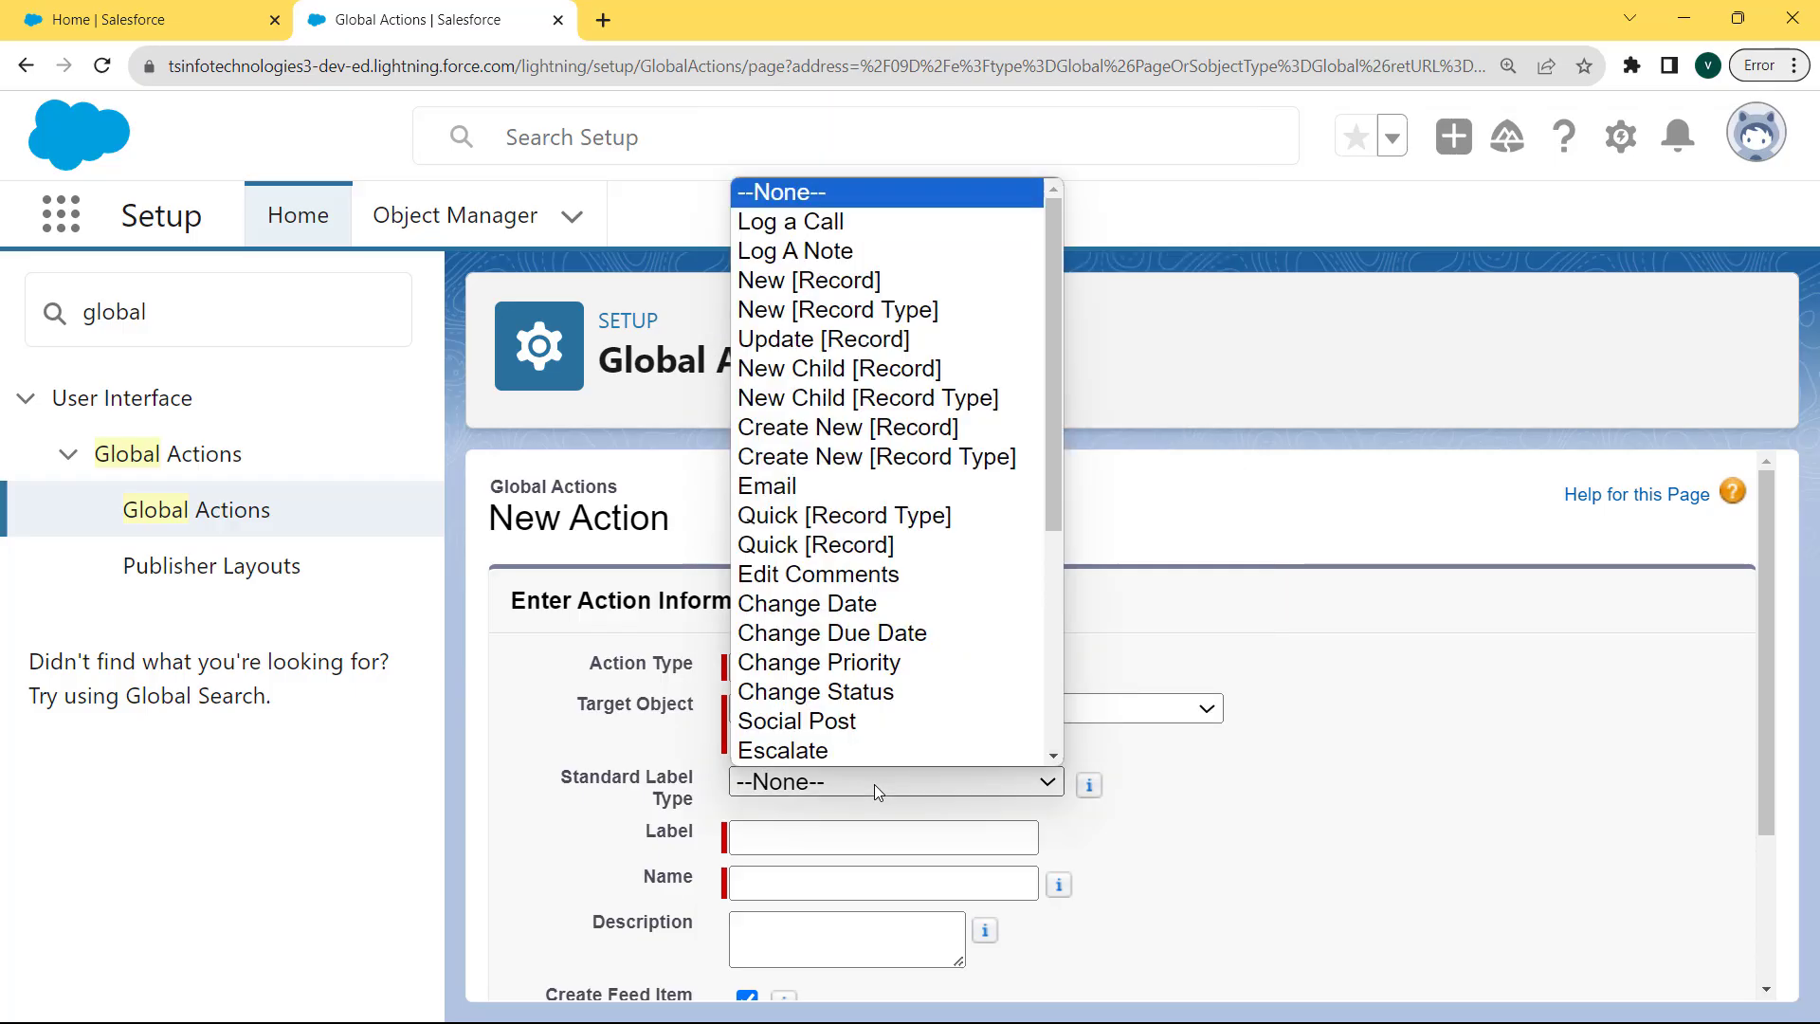
{"action": "left_click", "coordinate": [900, 548]}
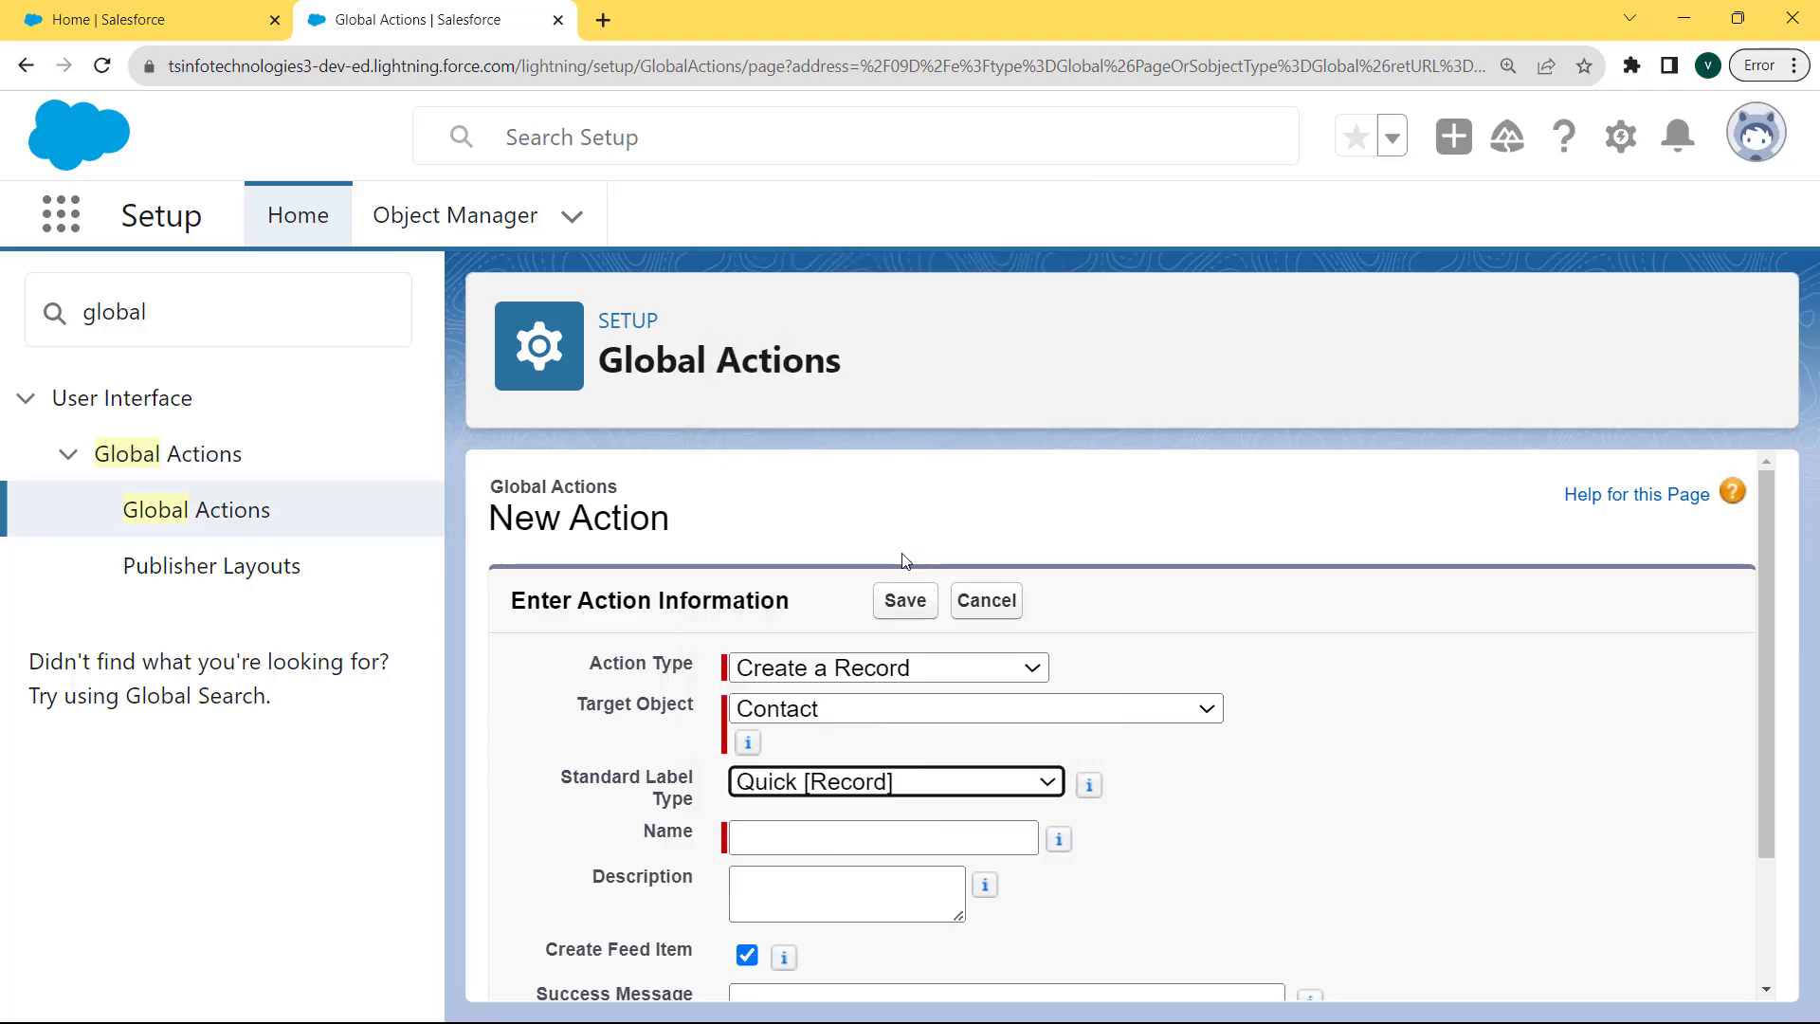
{"action": "left_click", "coordinate": [850, 838]}
{"action": "type", "text": "NewContactAction"}
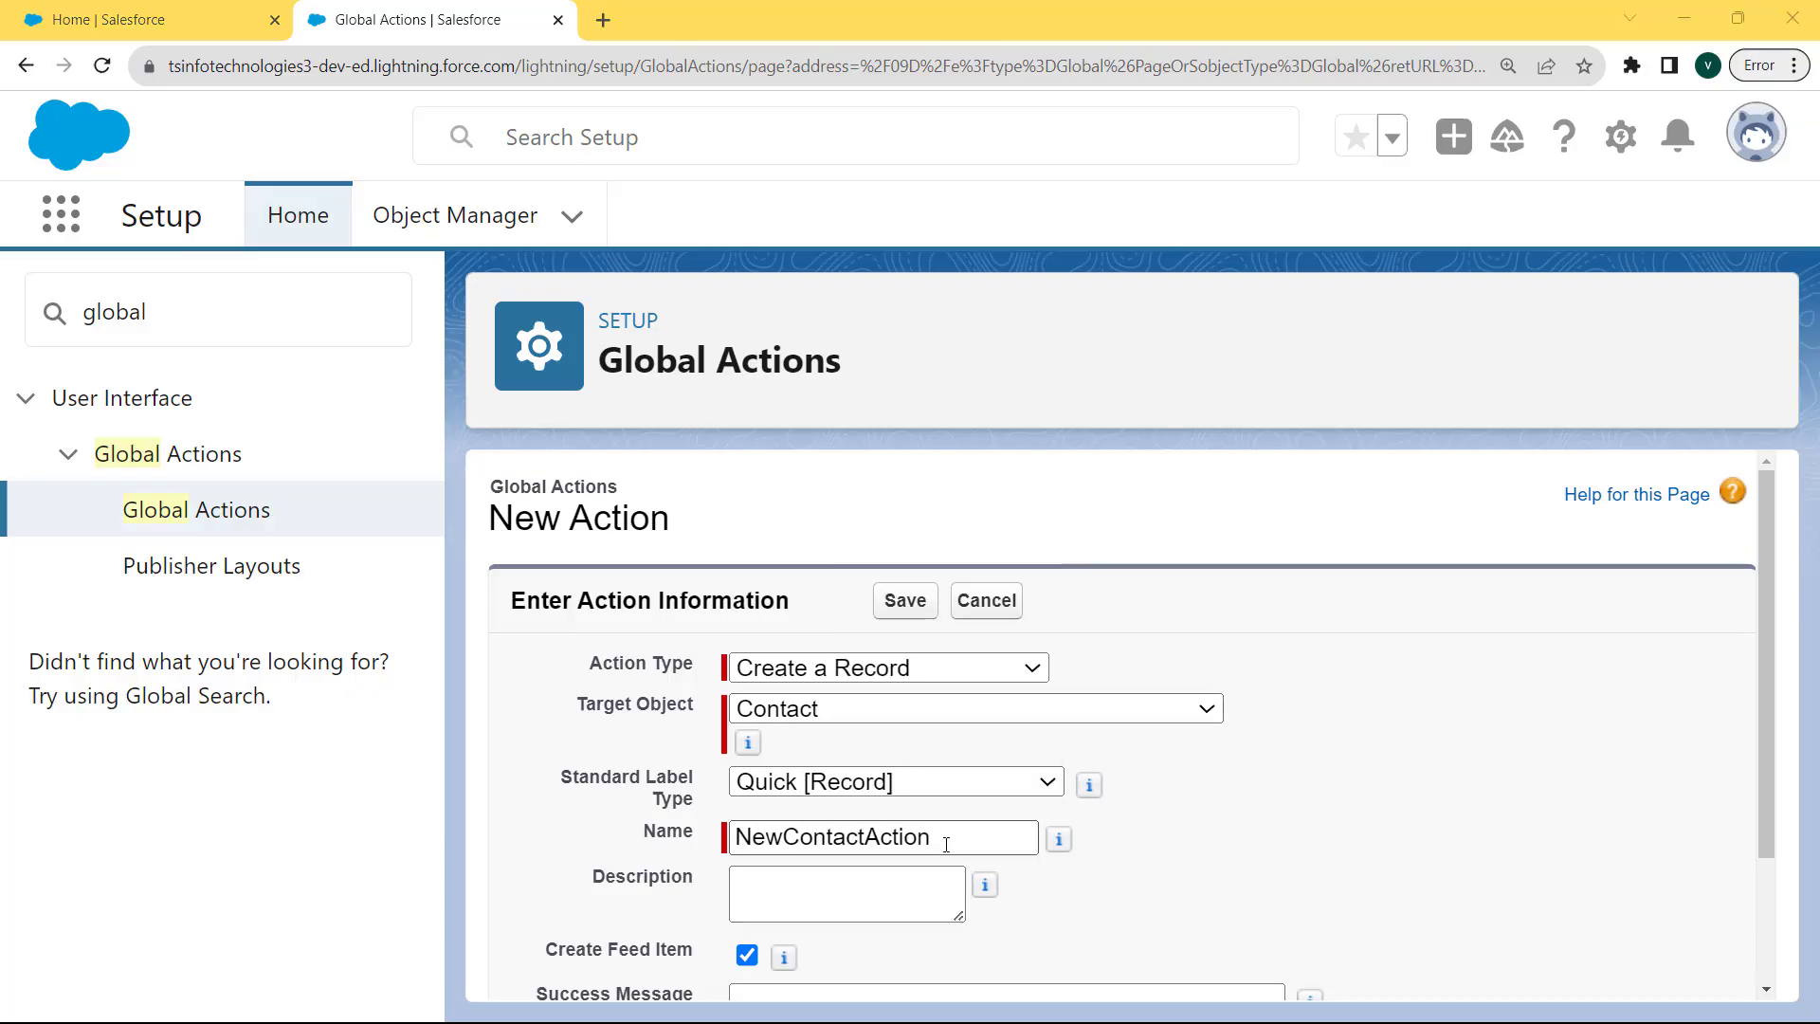
{"action": "left_click_drag", "start_coordinate": [946, 844], "coordinate": [712, 864]}
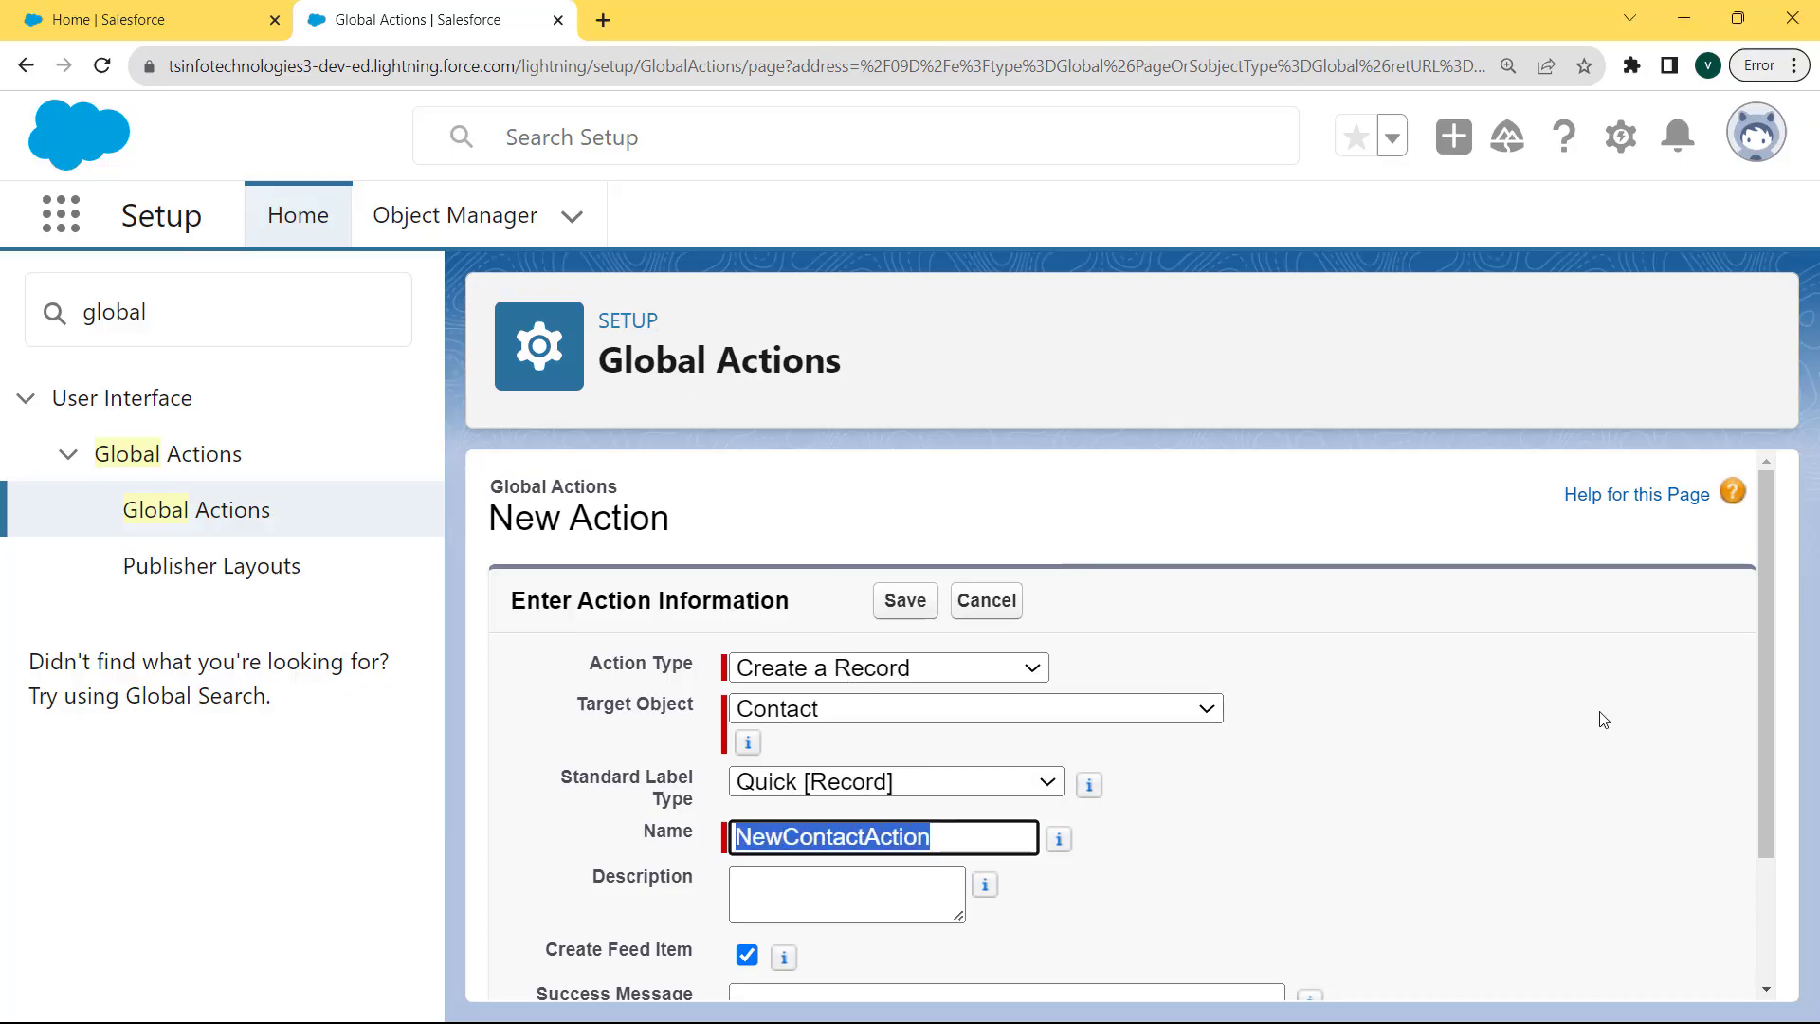
Set the success message to "Yayy!! A new contact is registered" and save the new action
{"action": "left_click_drag", "start_coordinate": [1768, 650], "coordinate": [1058, 864]}
{"action": "left_click", "coordinate": [1058, 864]}
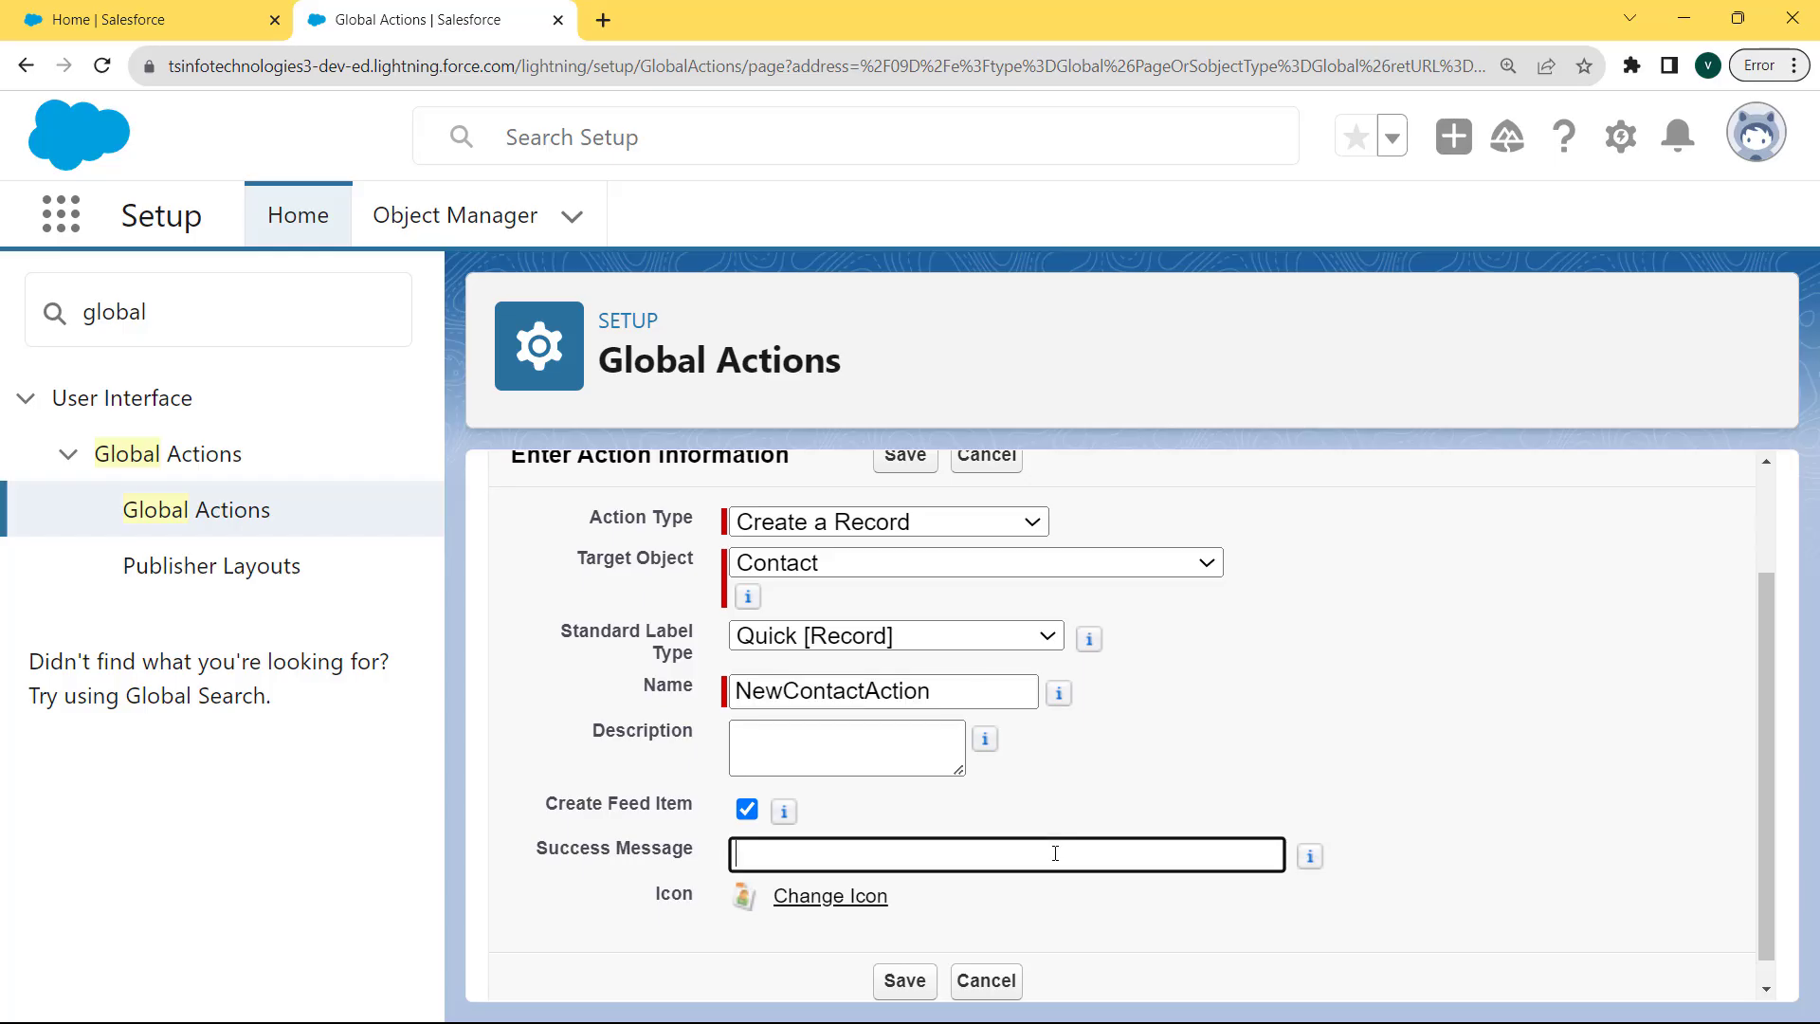
{"action": "type", "text": "Yayy!! A new contact is registered"}
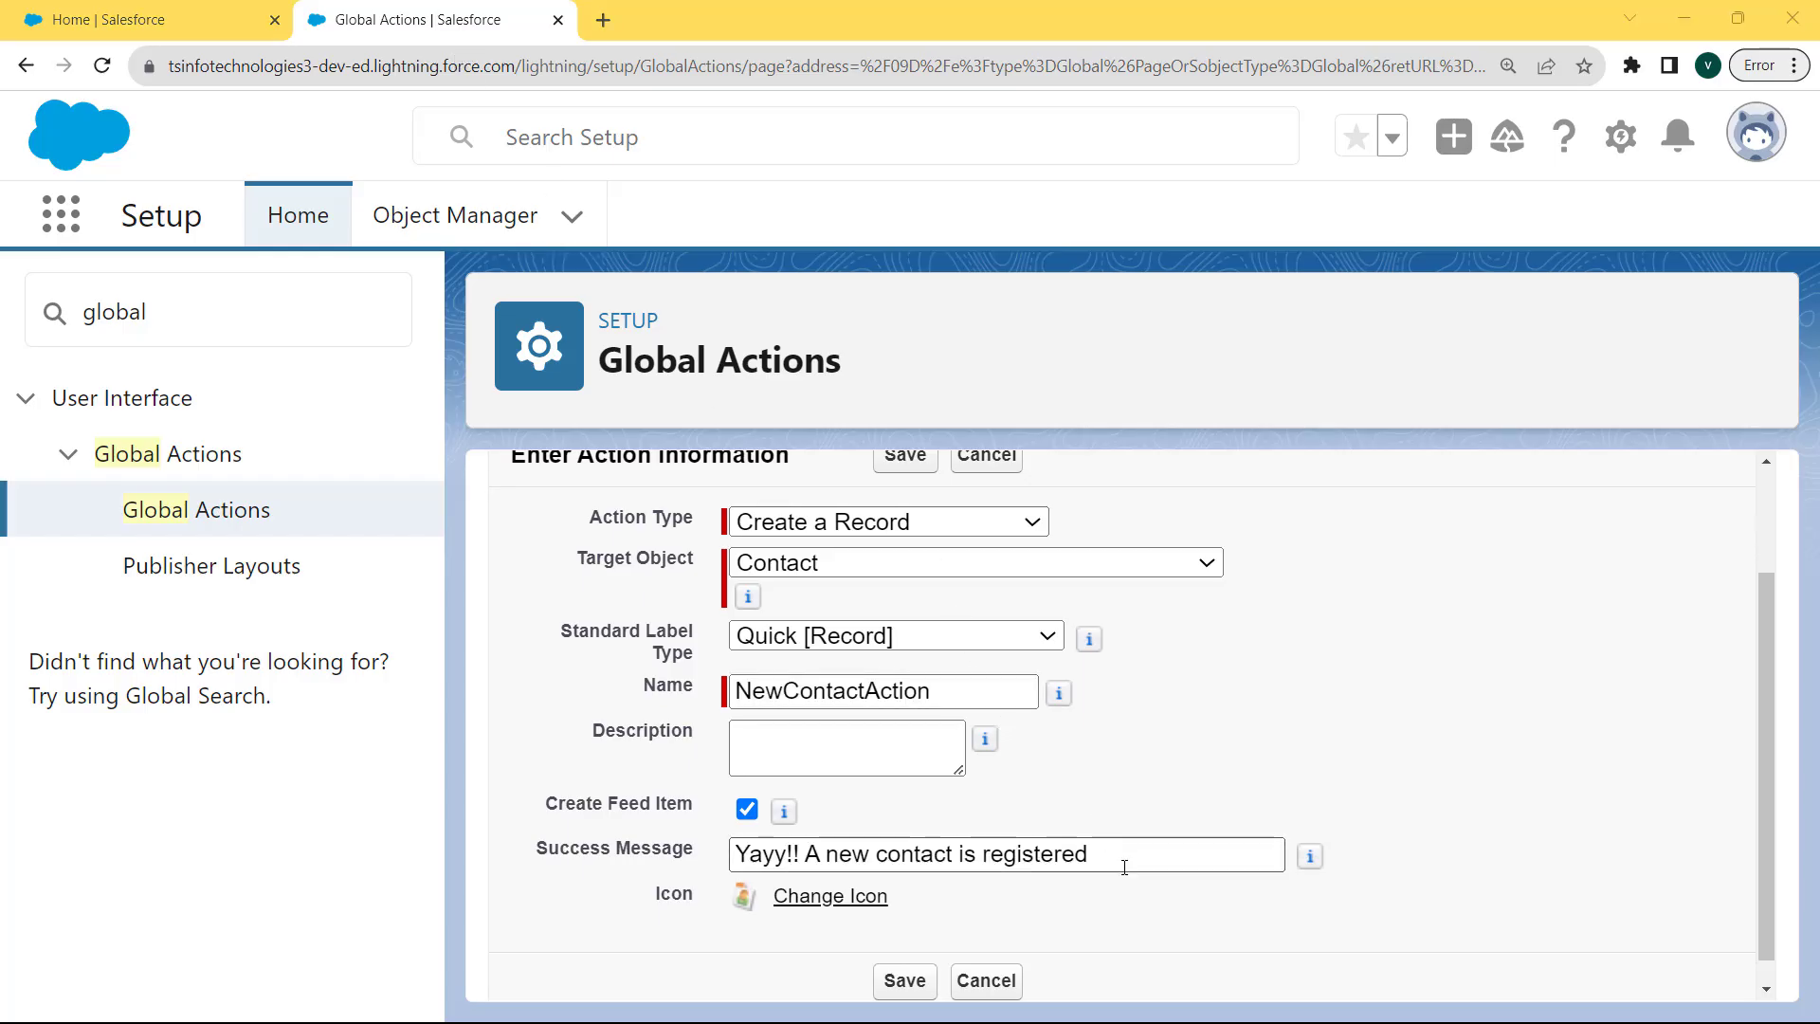
{"action": "left_click_drag", "start_coordinate": [1122, 853], "coordinate": [713, 878]}
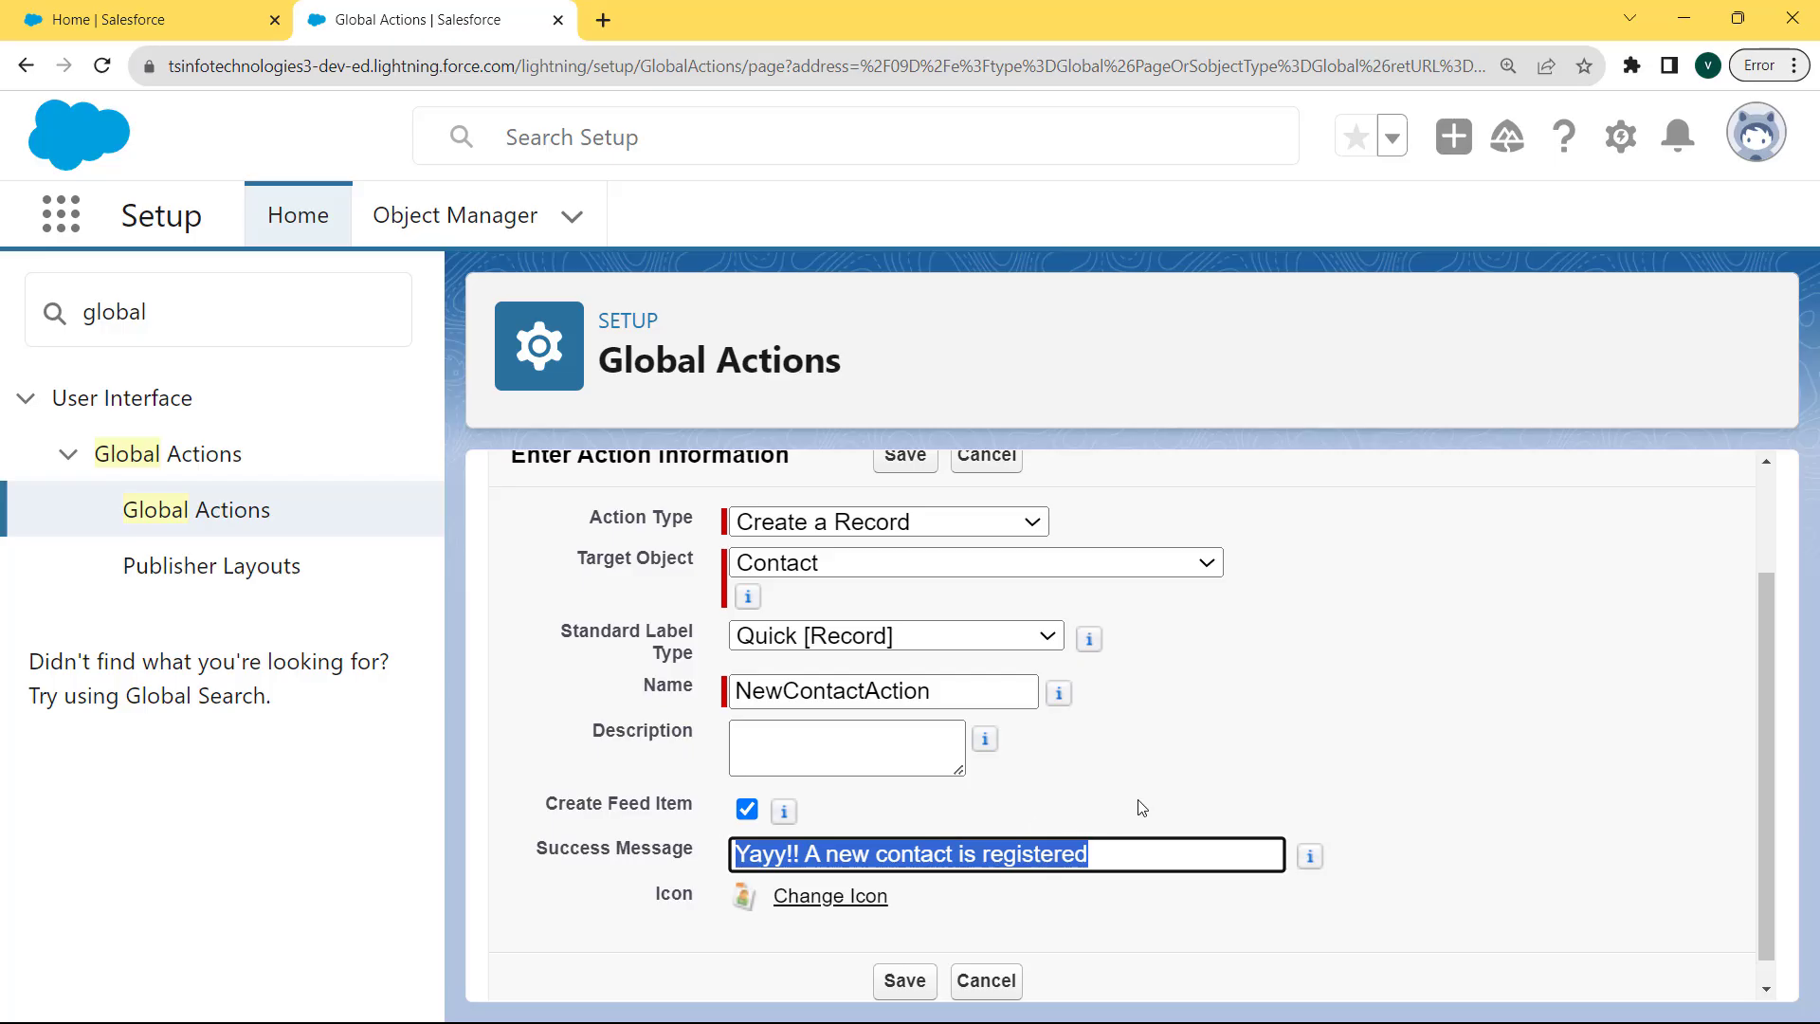
{"action": "left_click", "coordinate": [913, 984]}
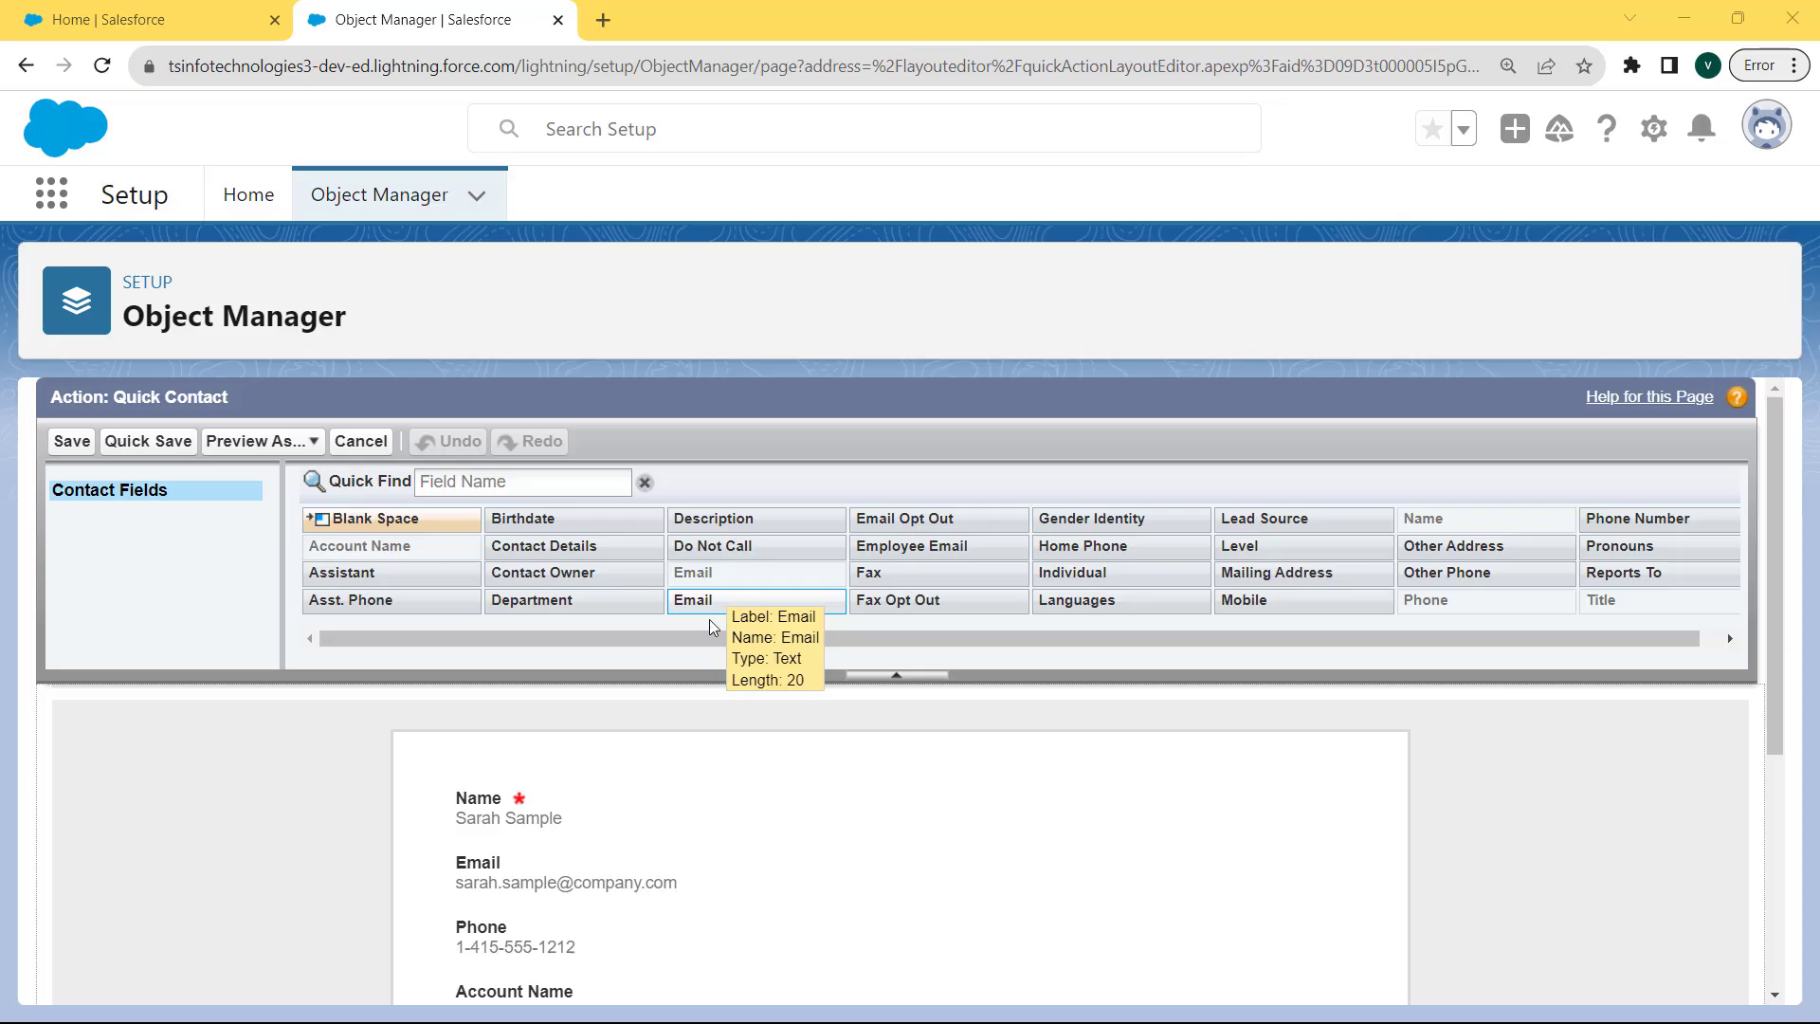
Add the Contact Details, Employee Email and Mailing Address fields to the Quick Contact action layout and save it
{"action": "mouse_move", "coordinate": [711, 840]}
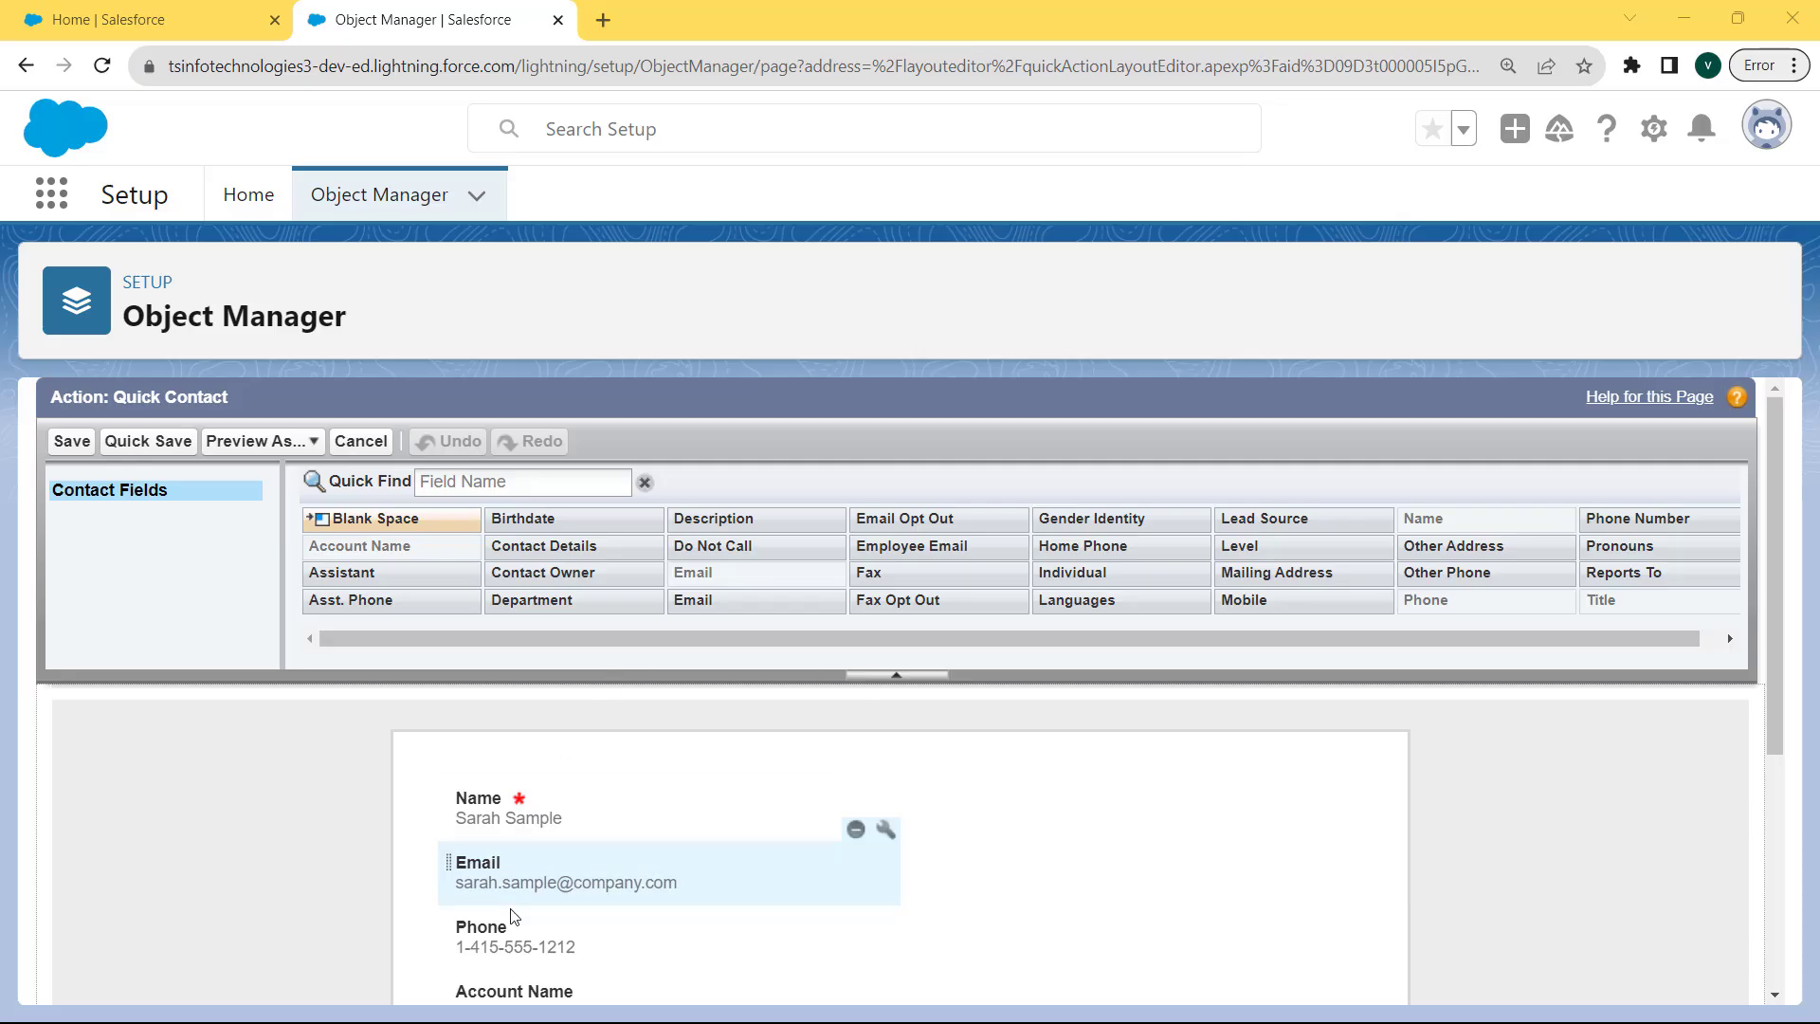
{"action": "left_click_drag", "start_coordinate": [1774, 662], "coordinate": [1779, 738]}
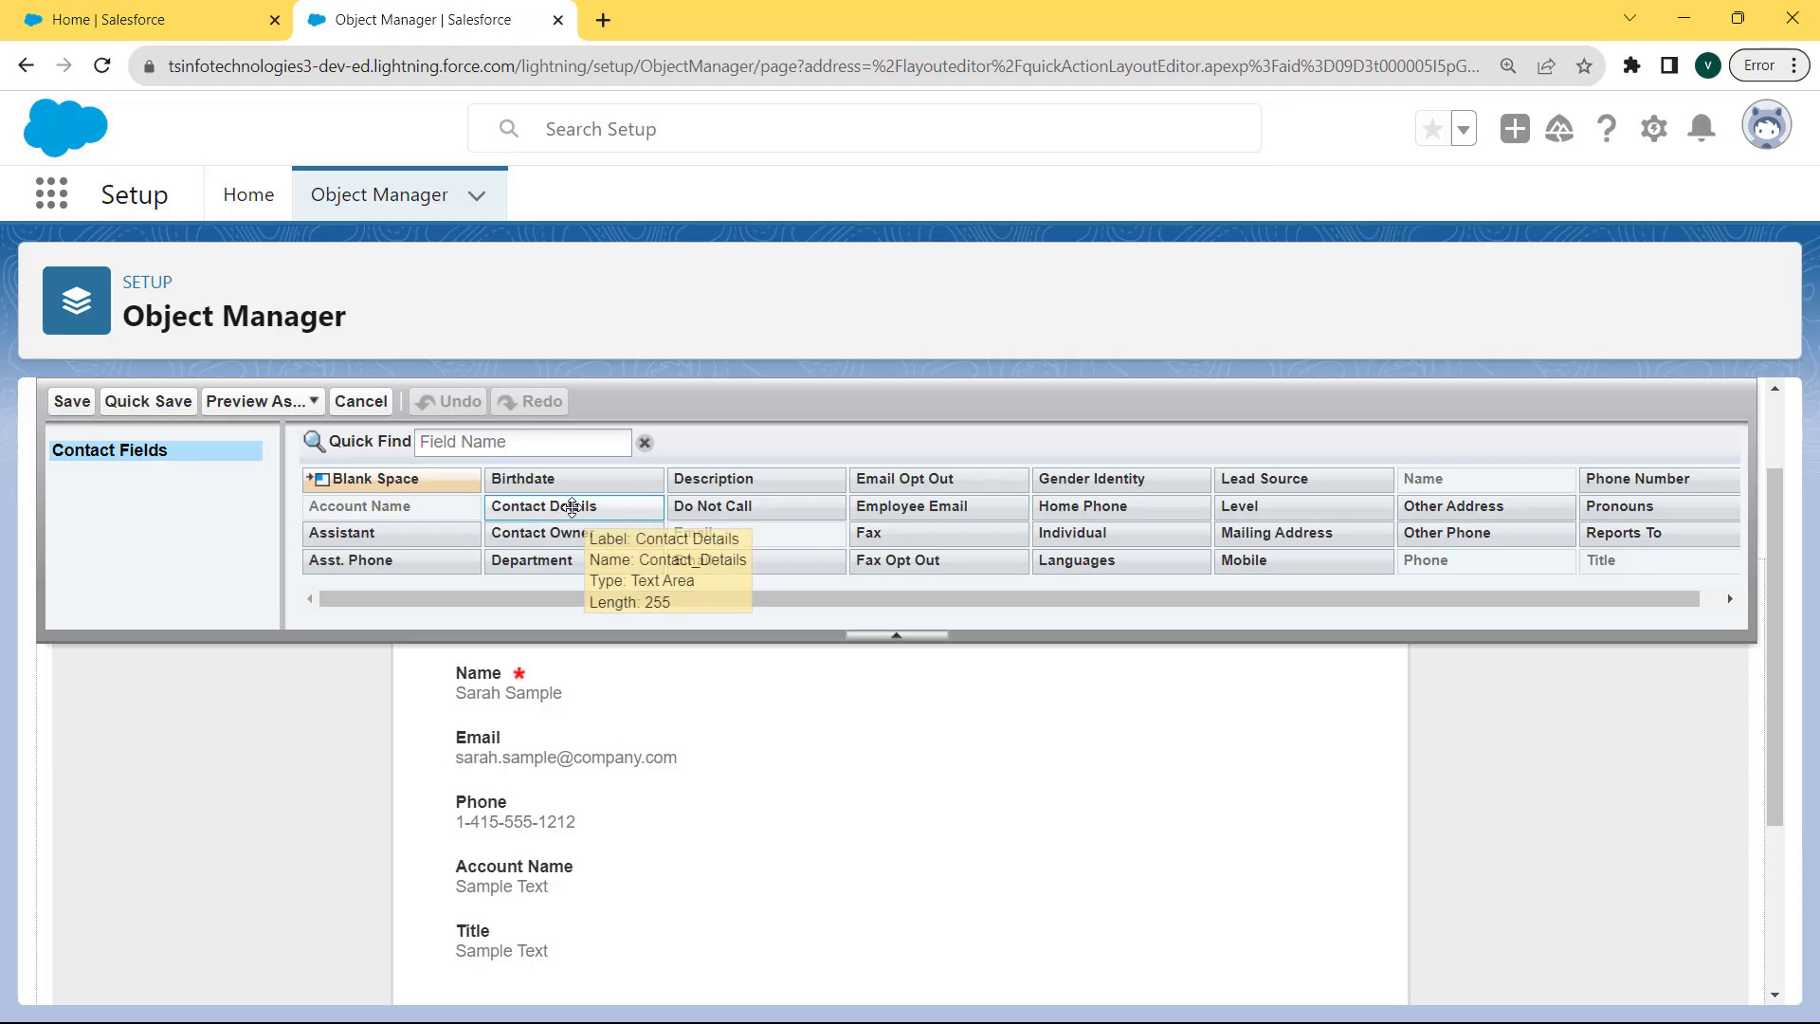
{"action": "left_click_drag", "start_coordinate": [570, 509], "coordinate": [841, 697]}
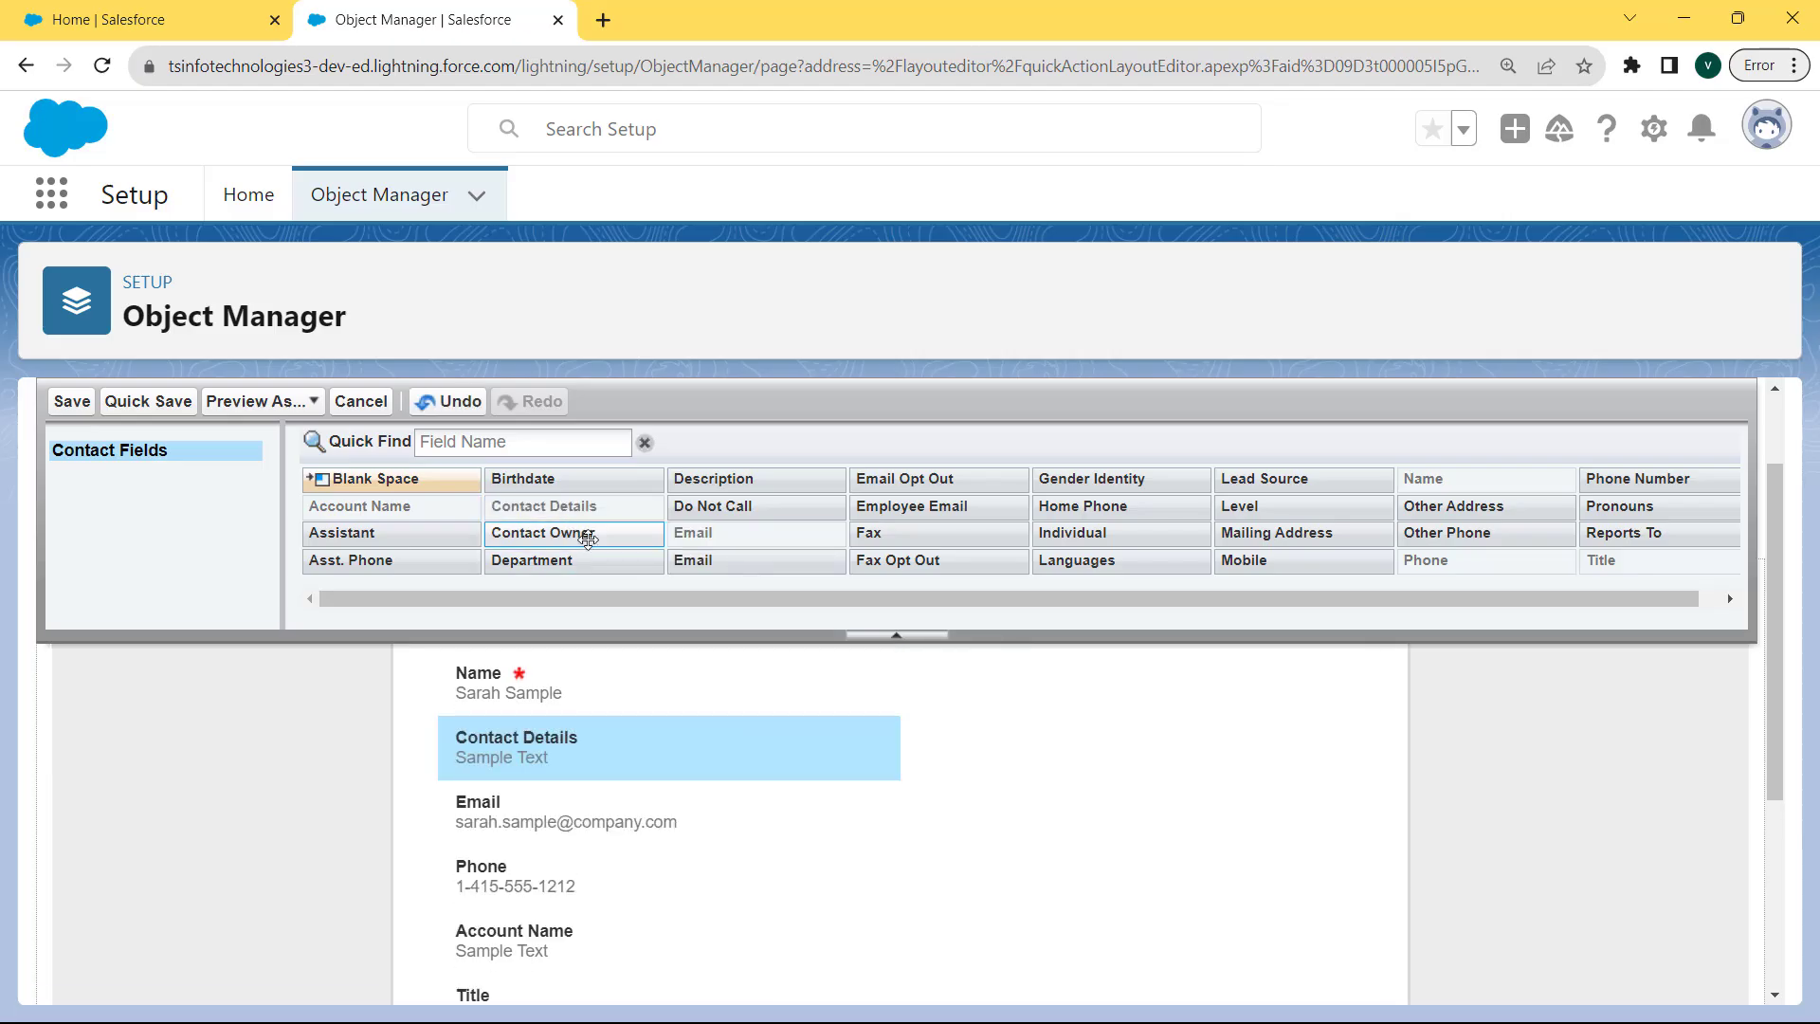
{"action": "left_click_drag", "start_coordinate": [899, 509], "coordinate": [1015, 662]}
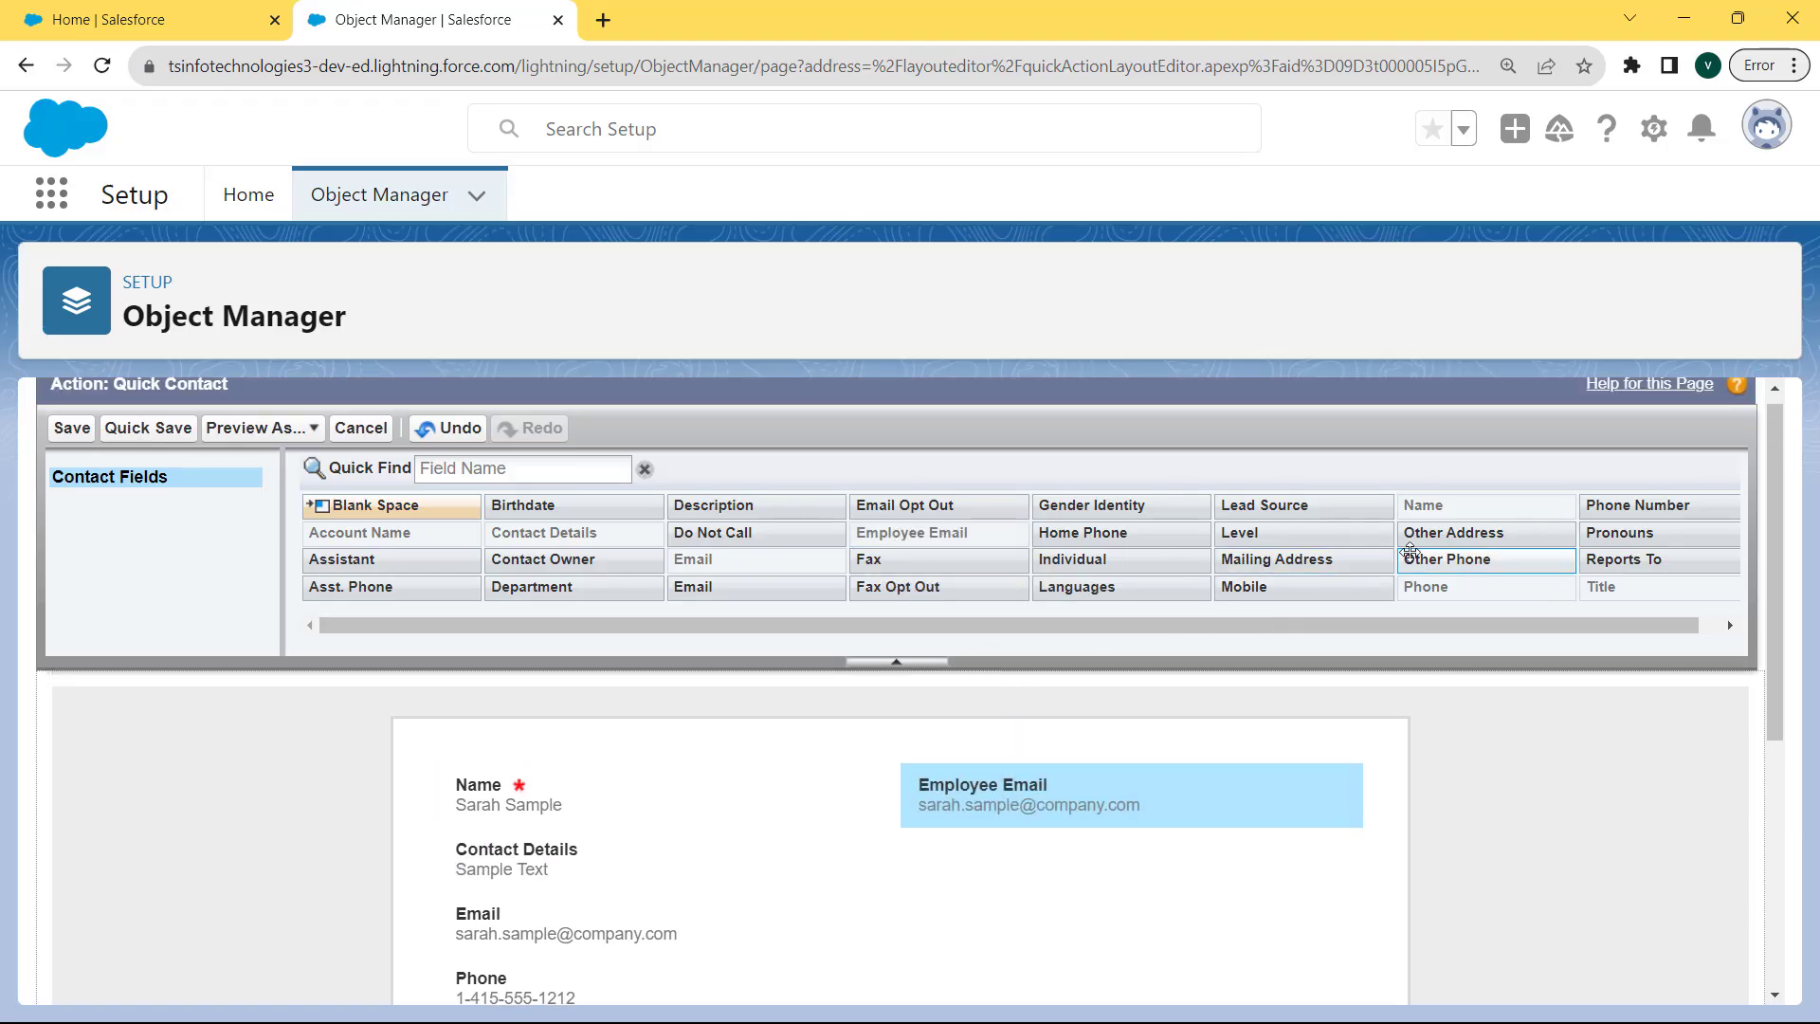
{"action": "left_click_drag", "start_coordinate": [1304, 559], "coordinate": [1061, 873]}
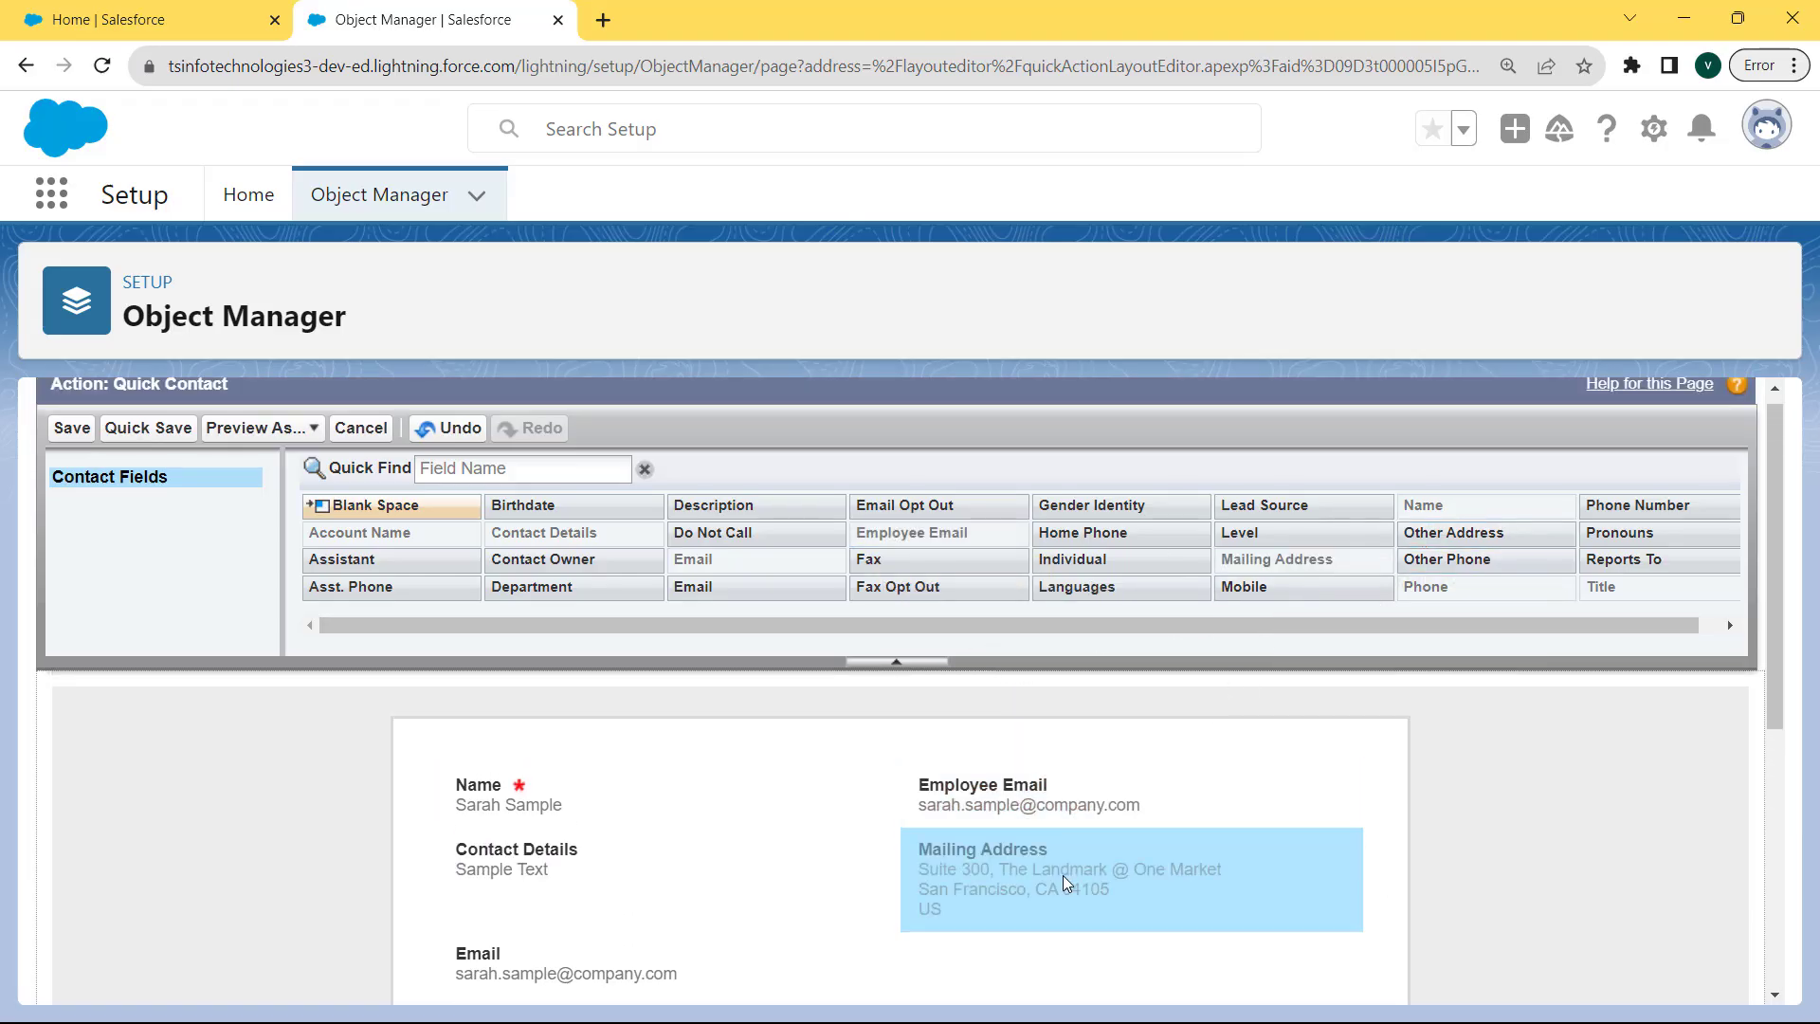
{"action": "left_click", "coordinate": [73, 430]}
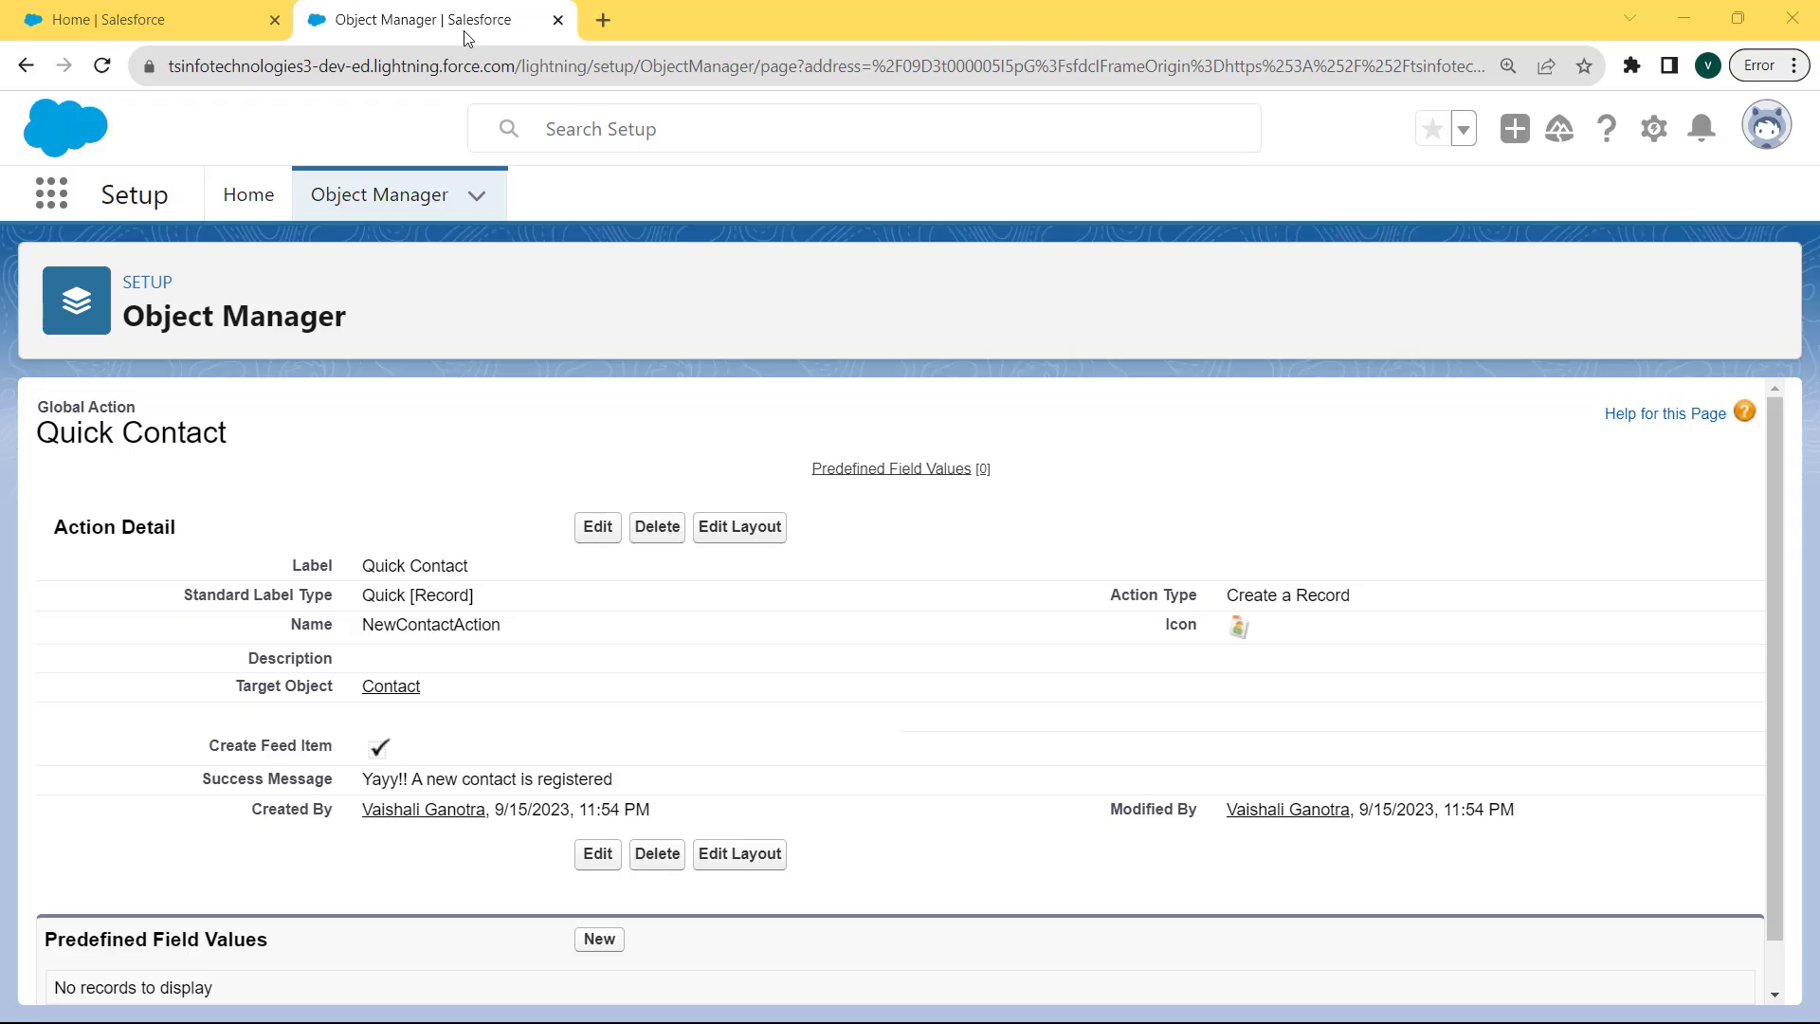
Switch to Salesforce Classic and open its Setup page
{"action": "left_click", "coordinate": [1764, 142]}
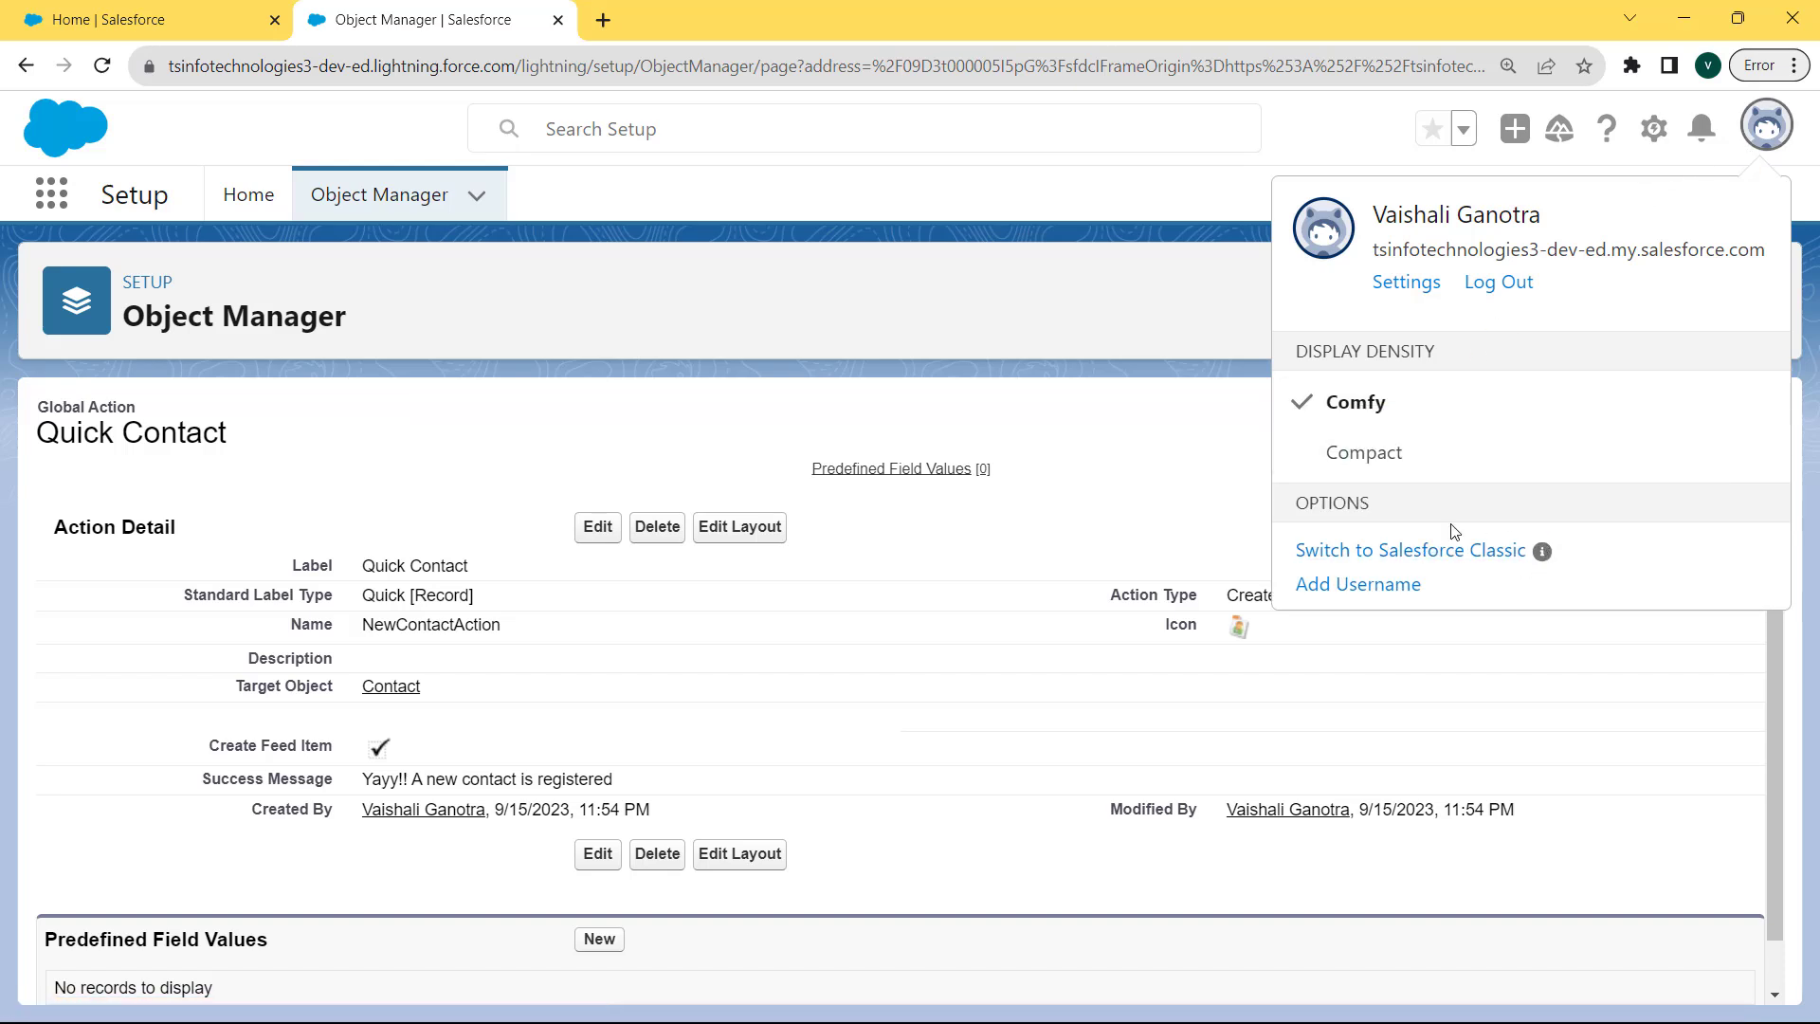
{"action": "left_click", "coordinate": [1358, 557]}
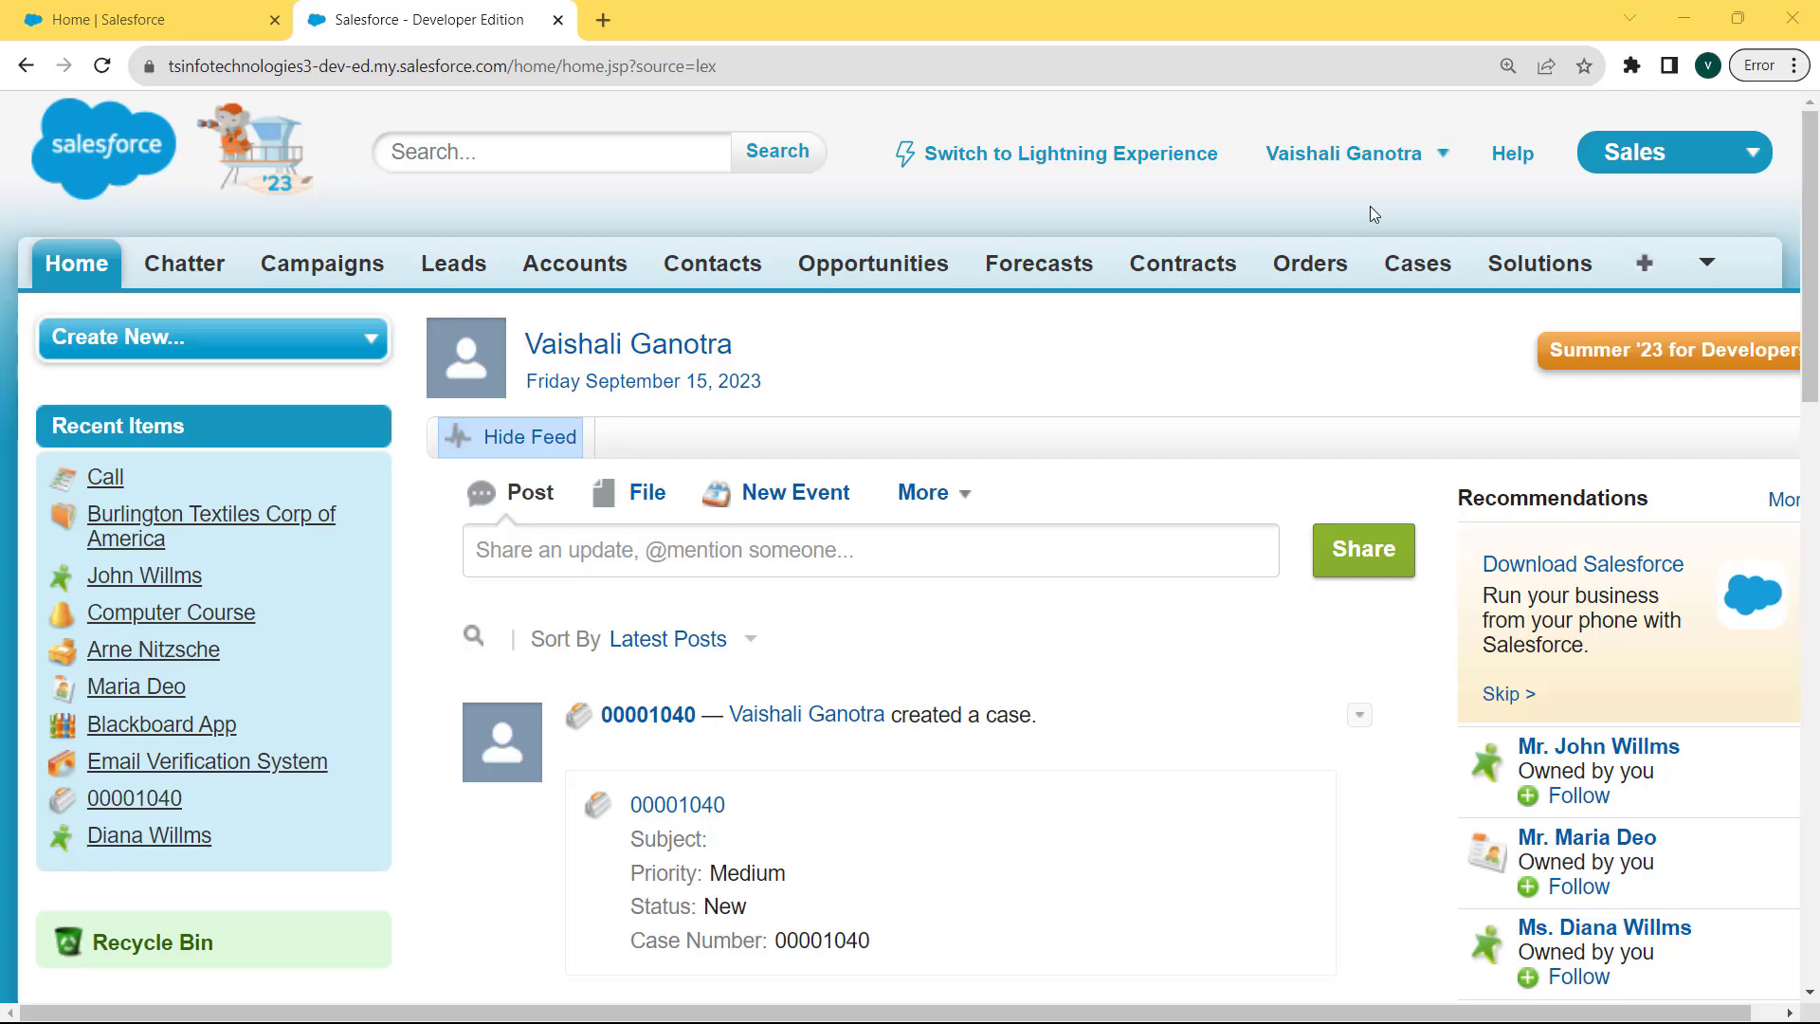
{"action": "left_click", "coordinate": [1440, 159]}
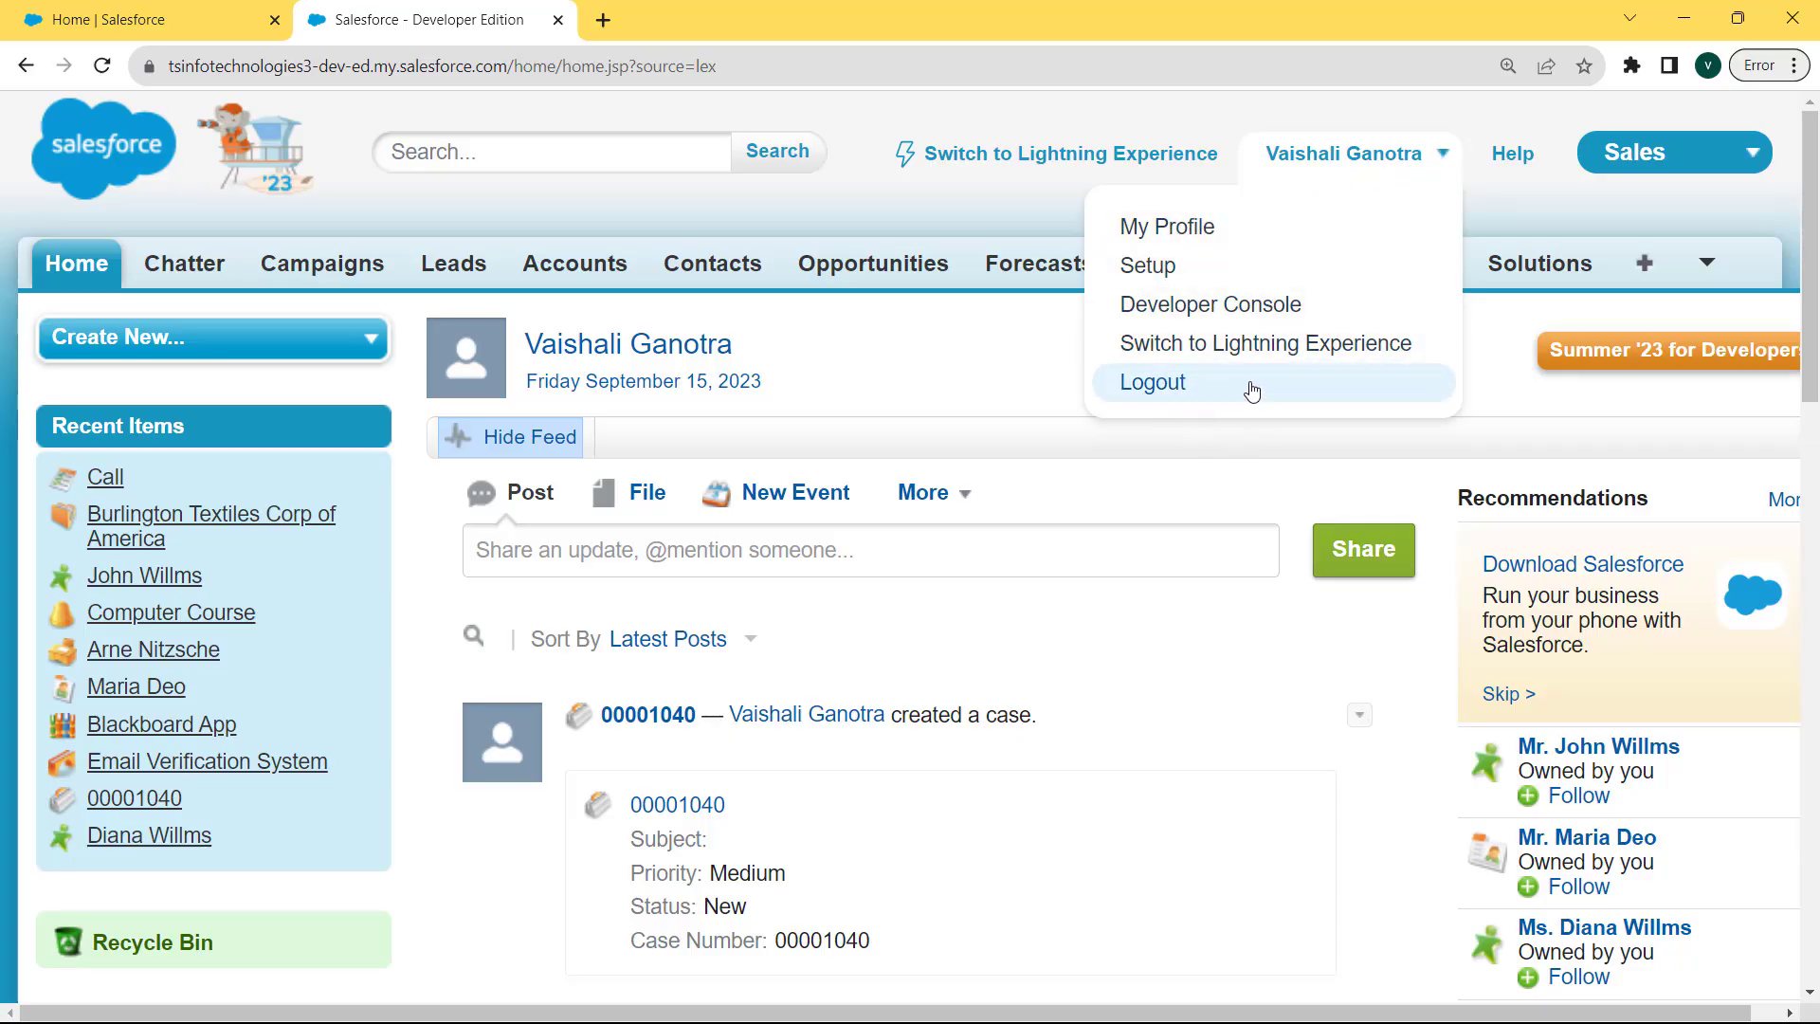
{"action": "left_click", "coordinate": [1171, 277]}
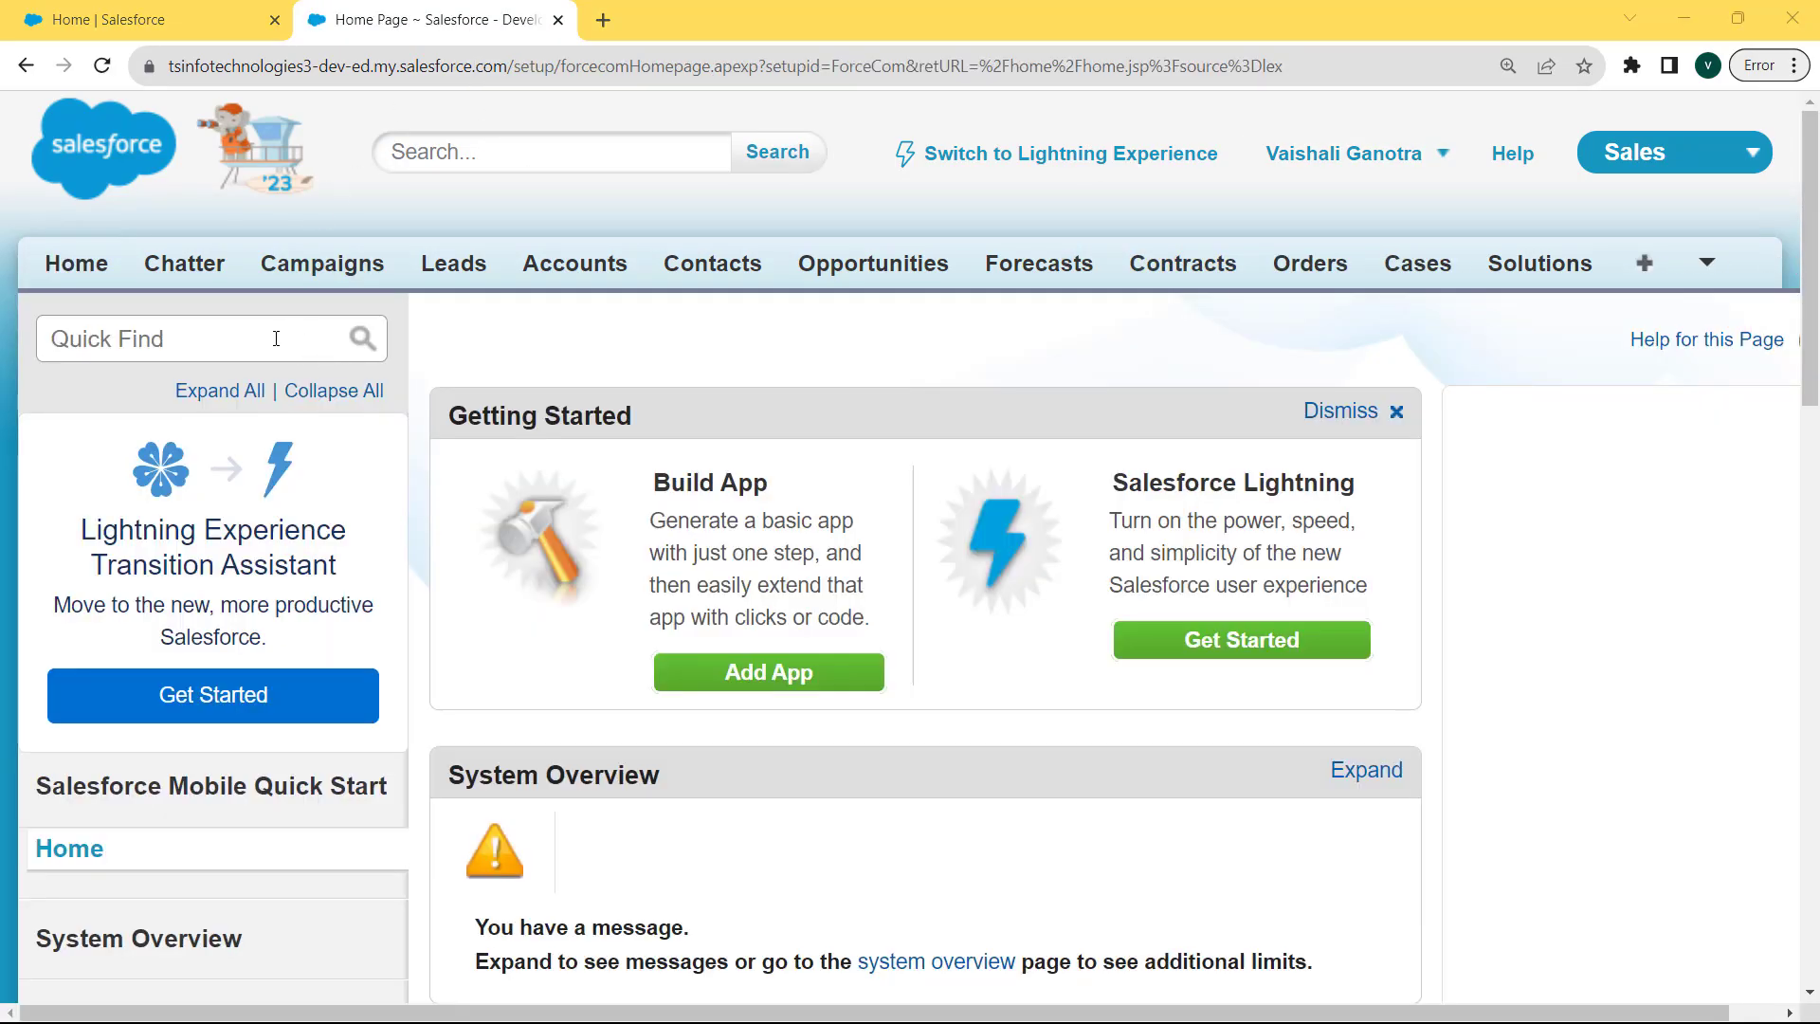
Search the Classic setup for "global" and open the Global Actions page
{"action": "left_click", "coordinate": [277, 338]}
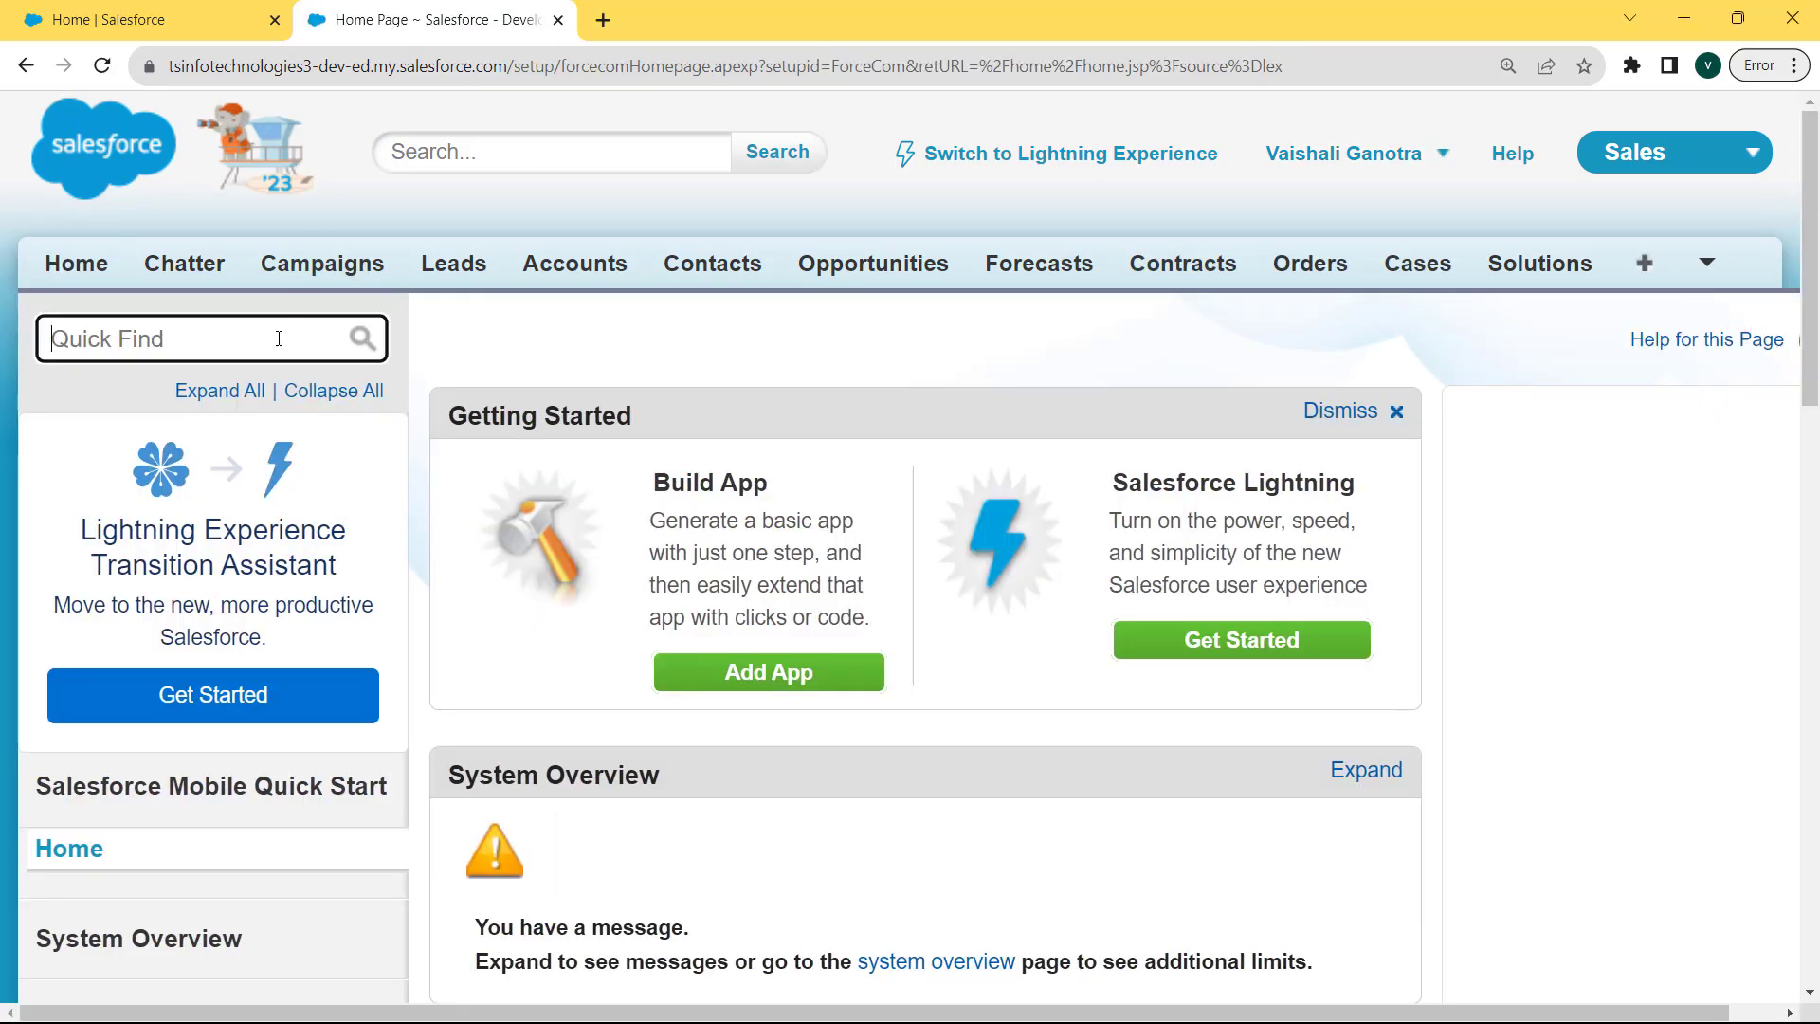
{"action": "type", "text": "globa"}
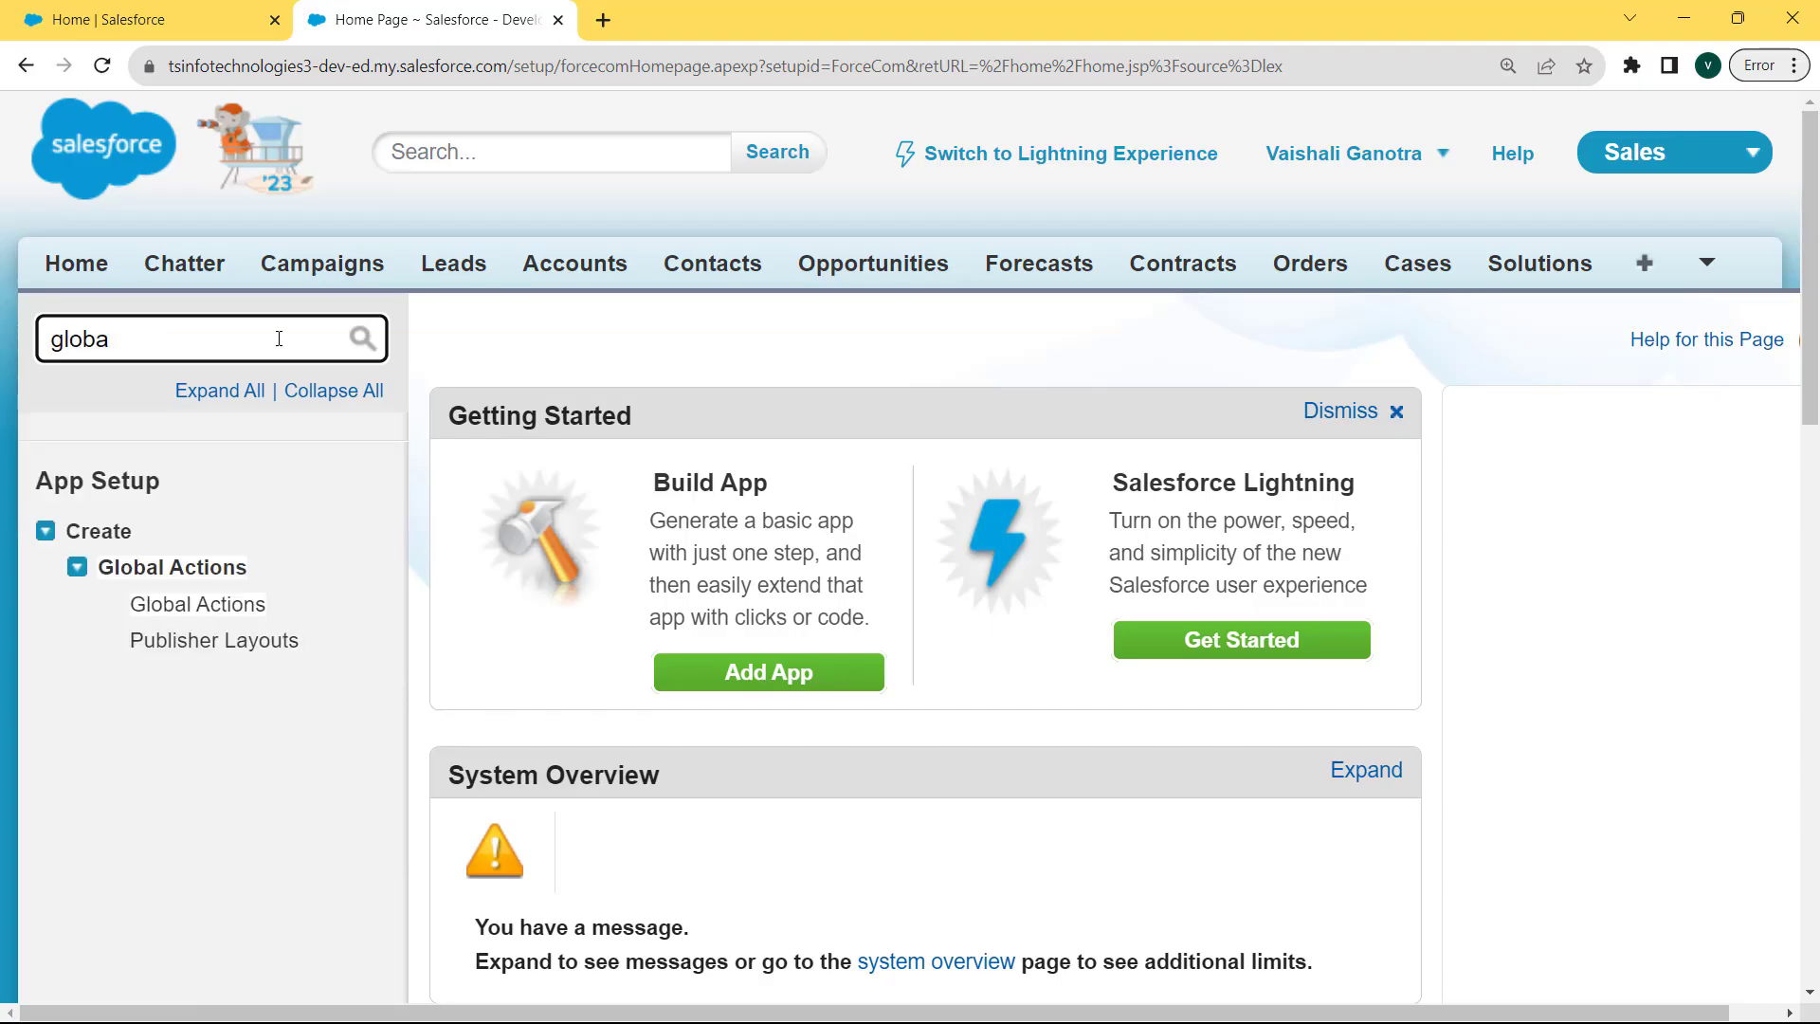
{"action": "type", "text": "l"}
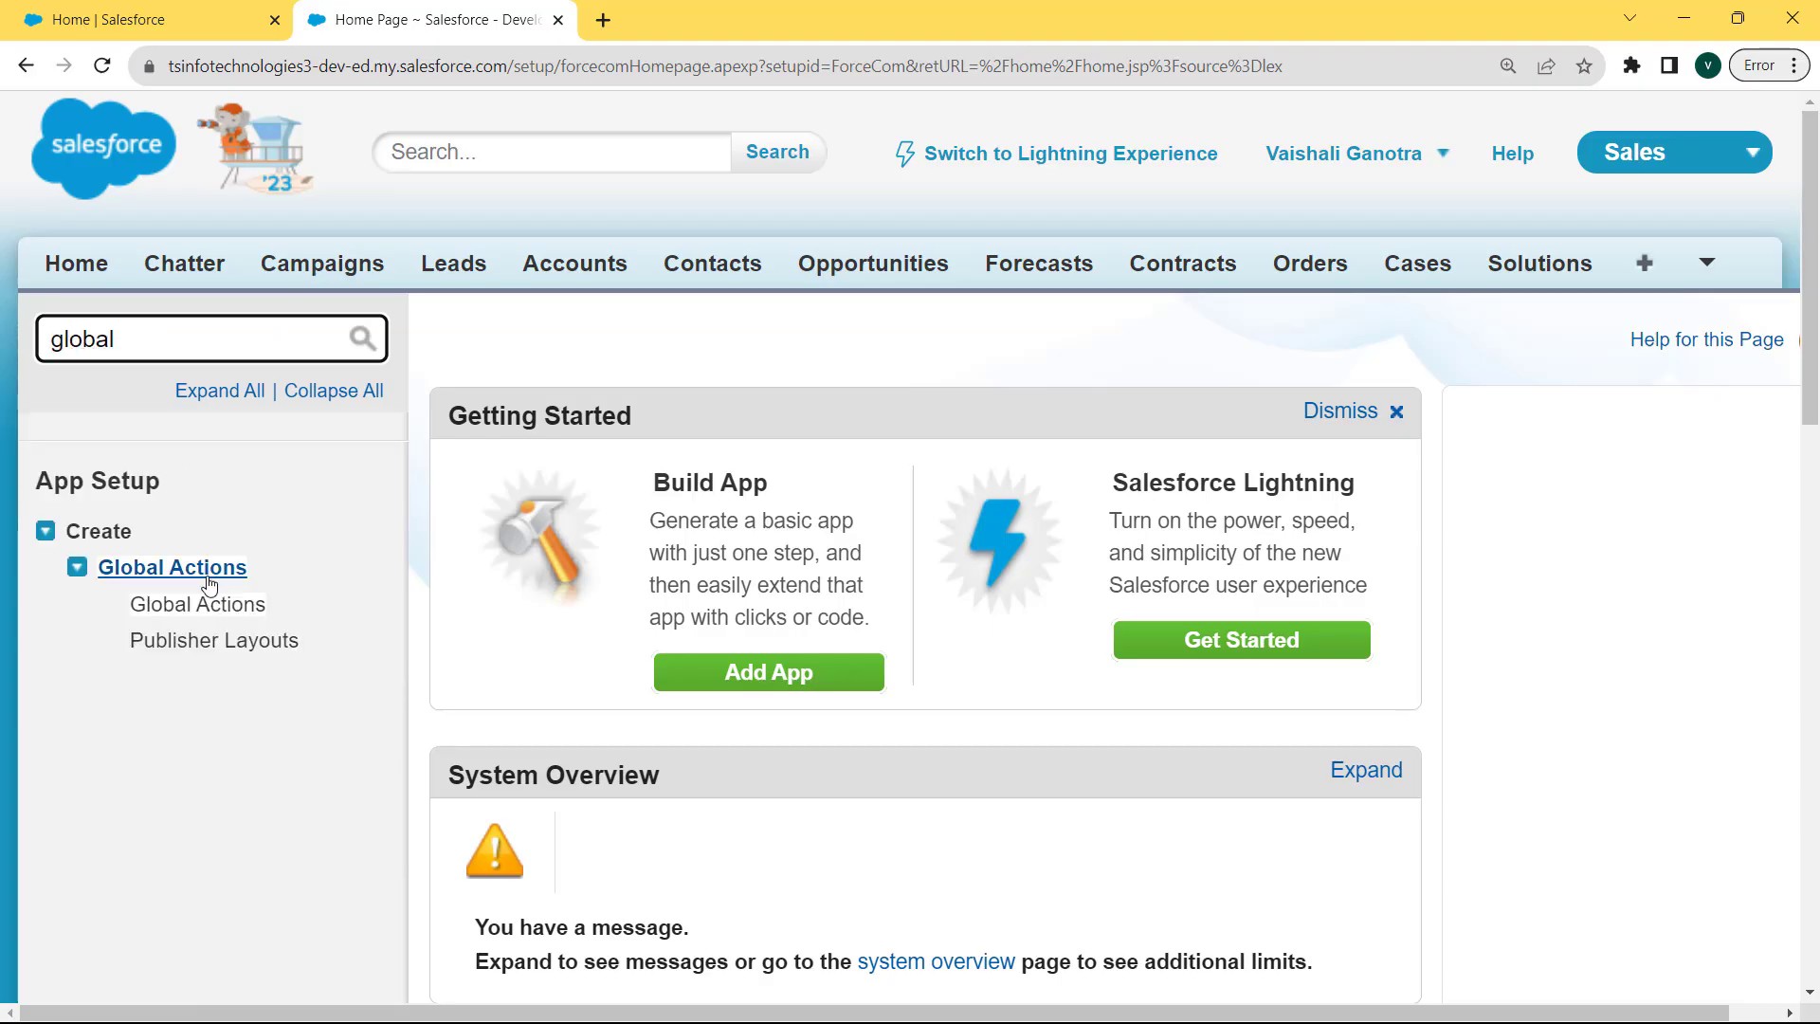
{"action": "left_click", "coordinate": [205, 612]}
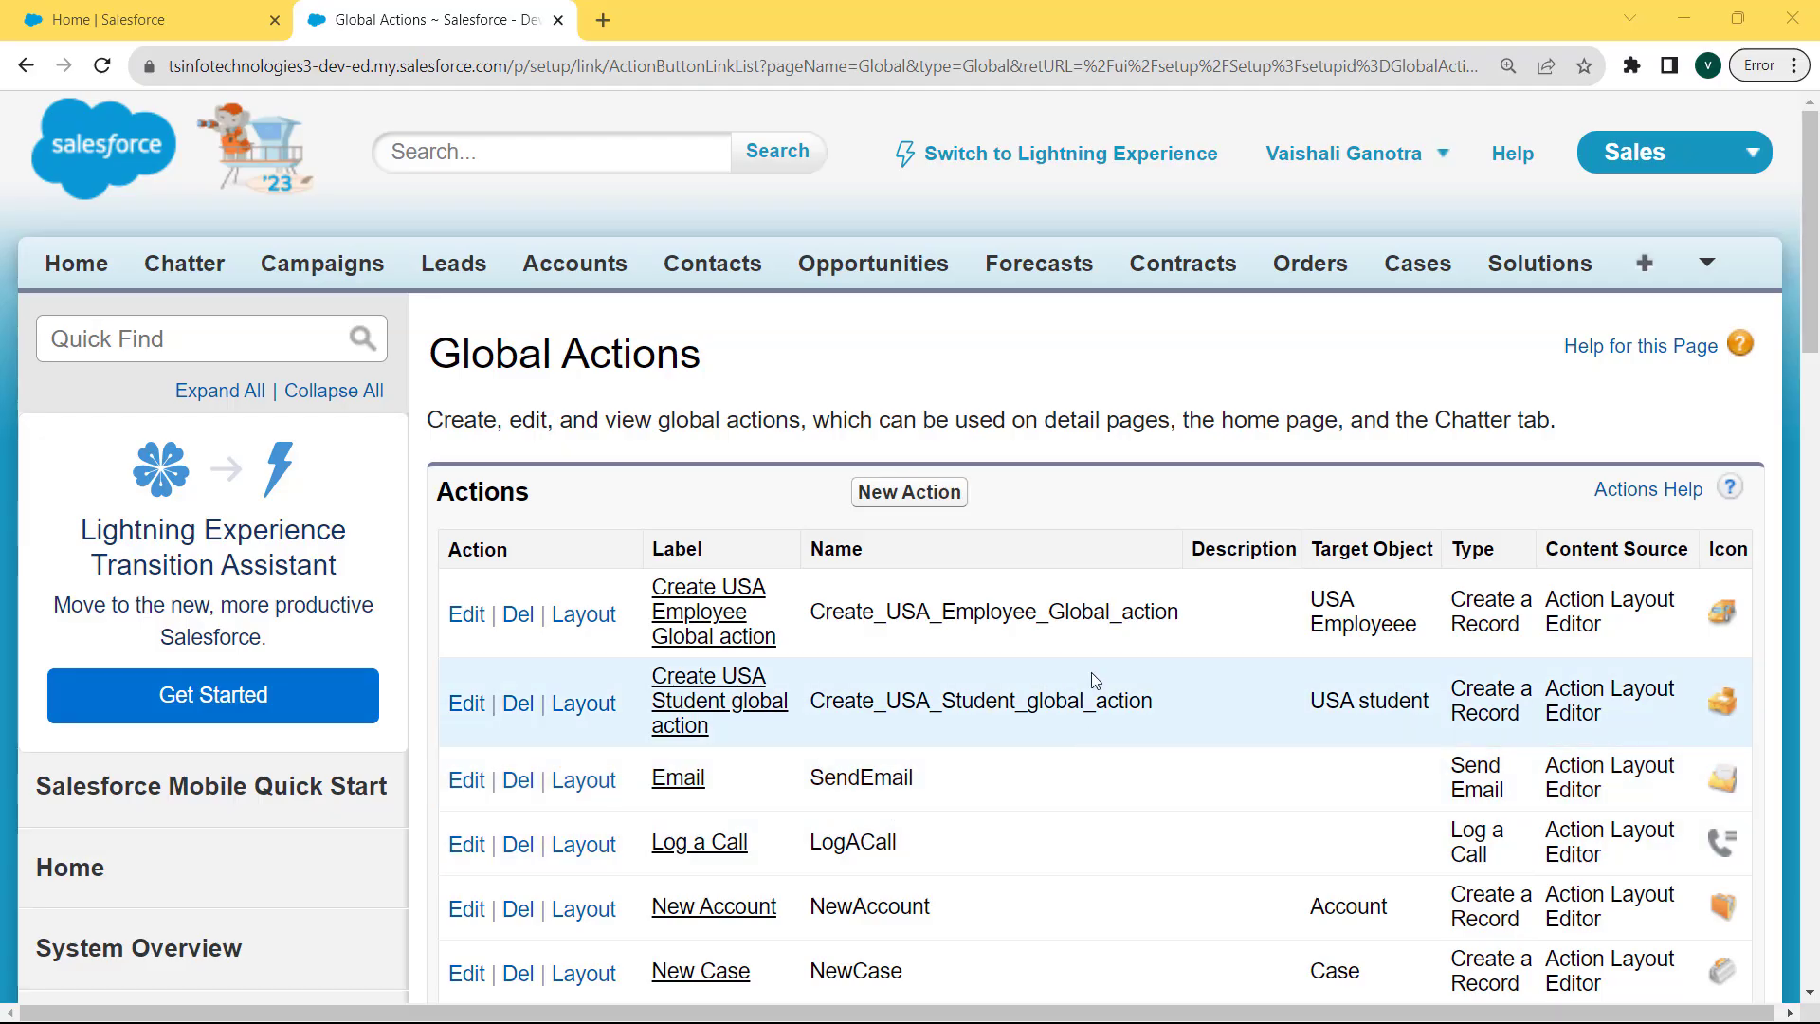
Start a new global action with action type Send Email and standard label type Quick [Record]
{"action": "left_click", "coordinate": [914, 495]}
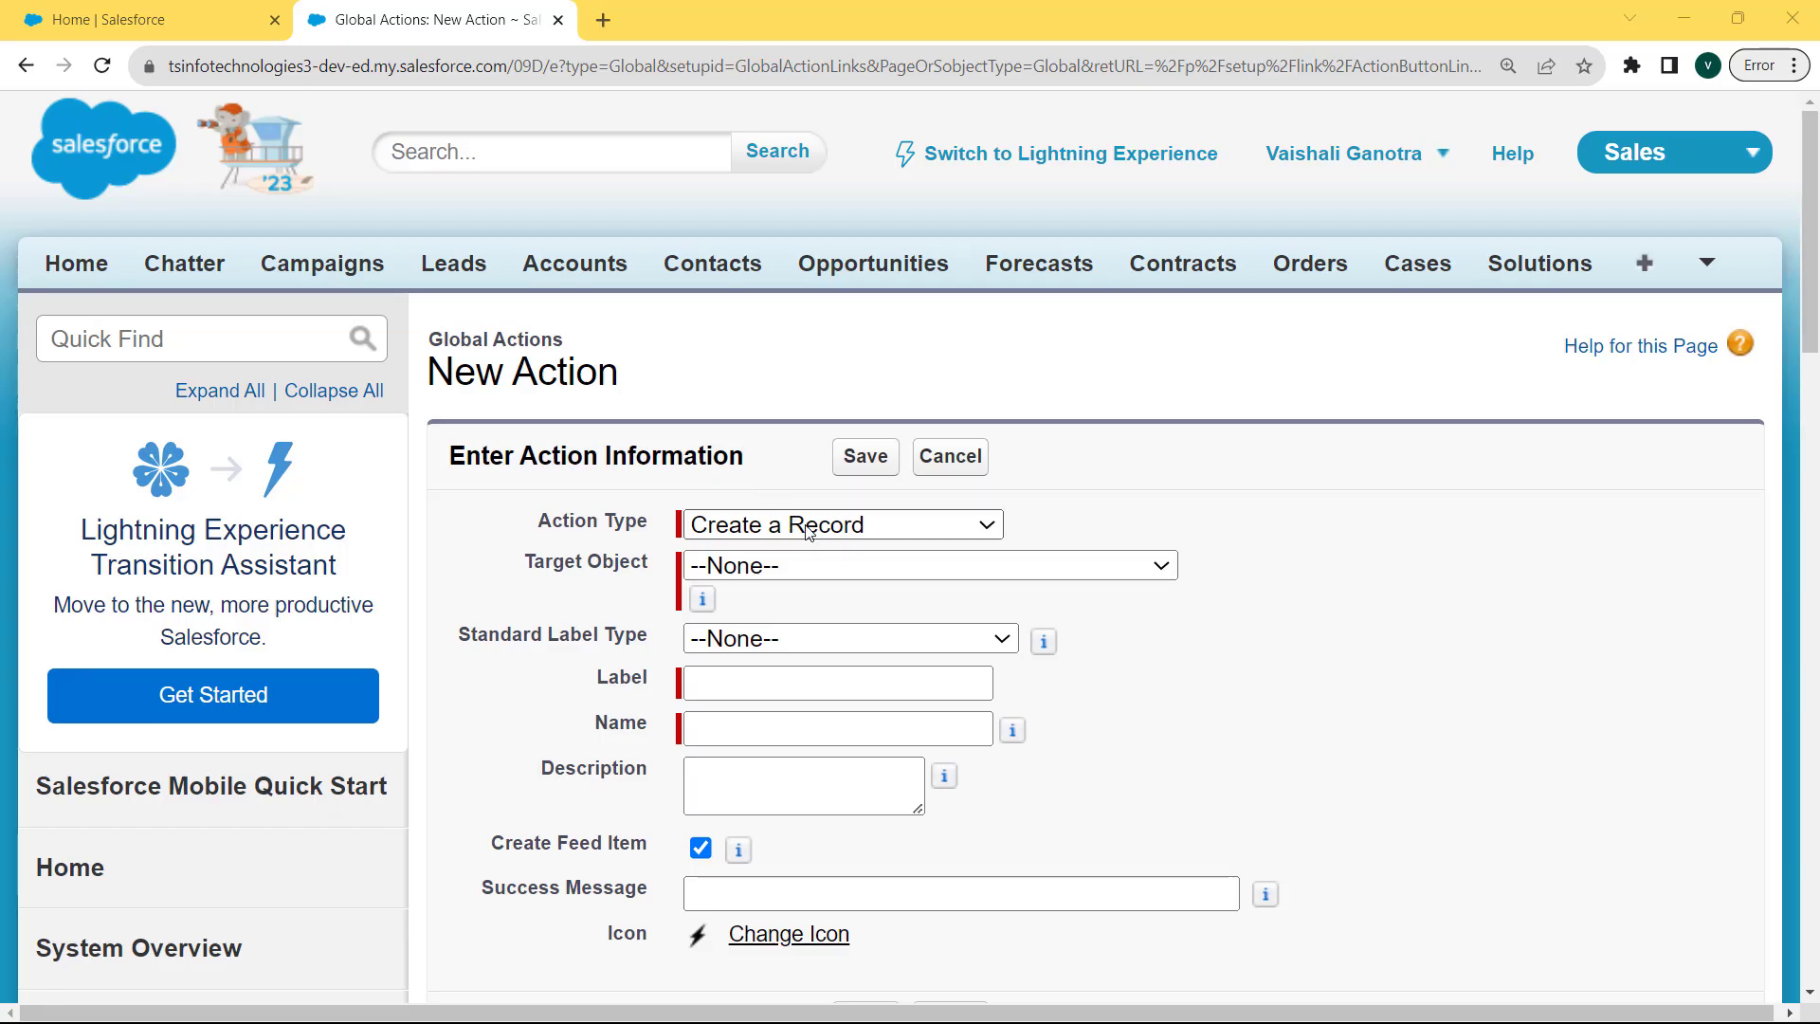
{"action": "left_click", "coordinate": [837, 528]}
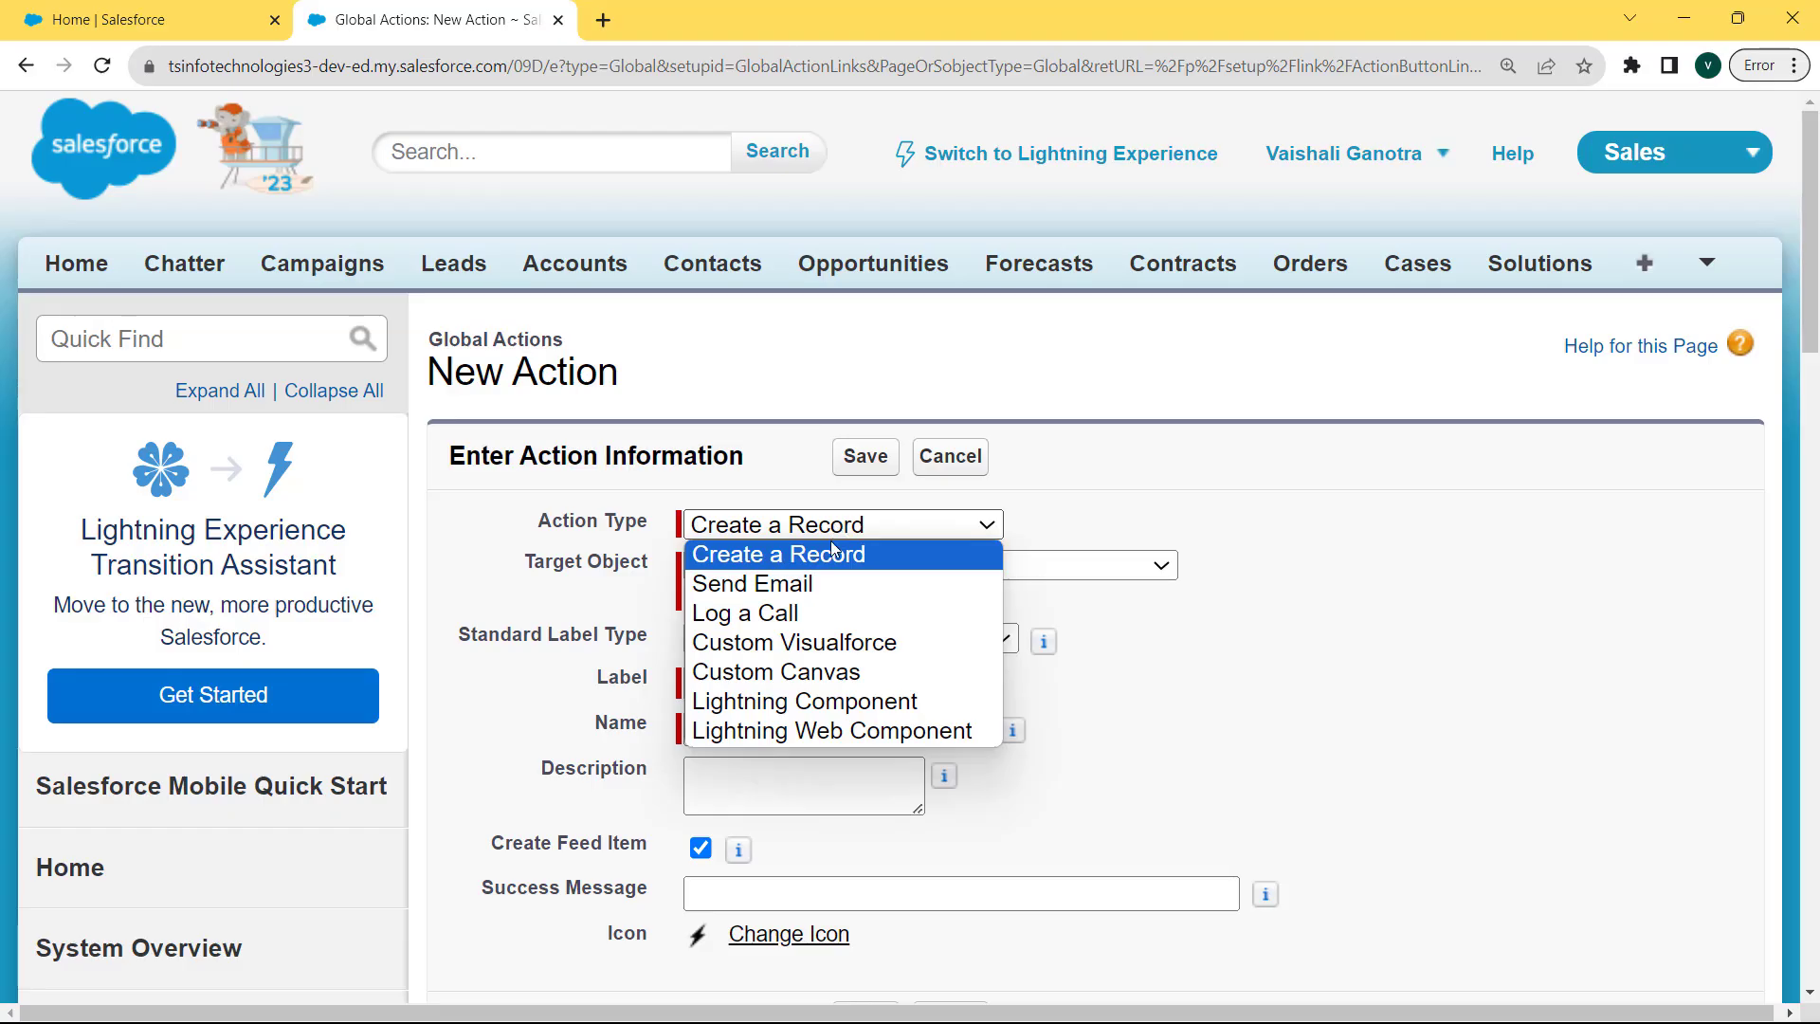
{"action": "left_click", "coordinate": [824, 582]}
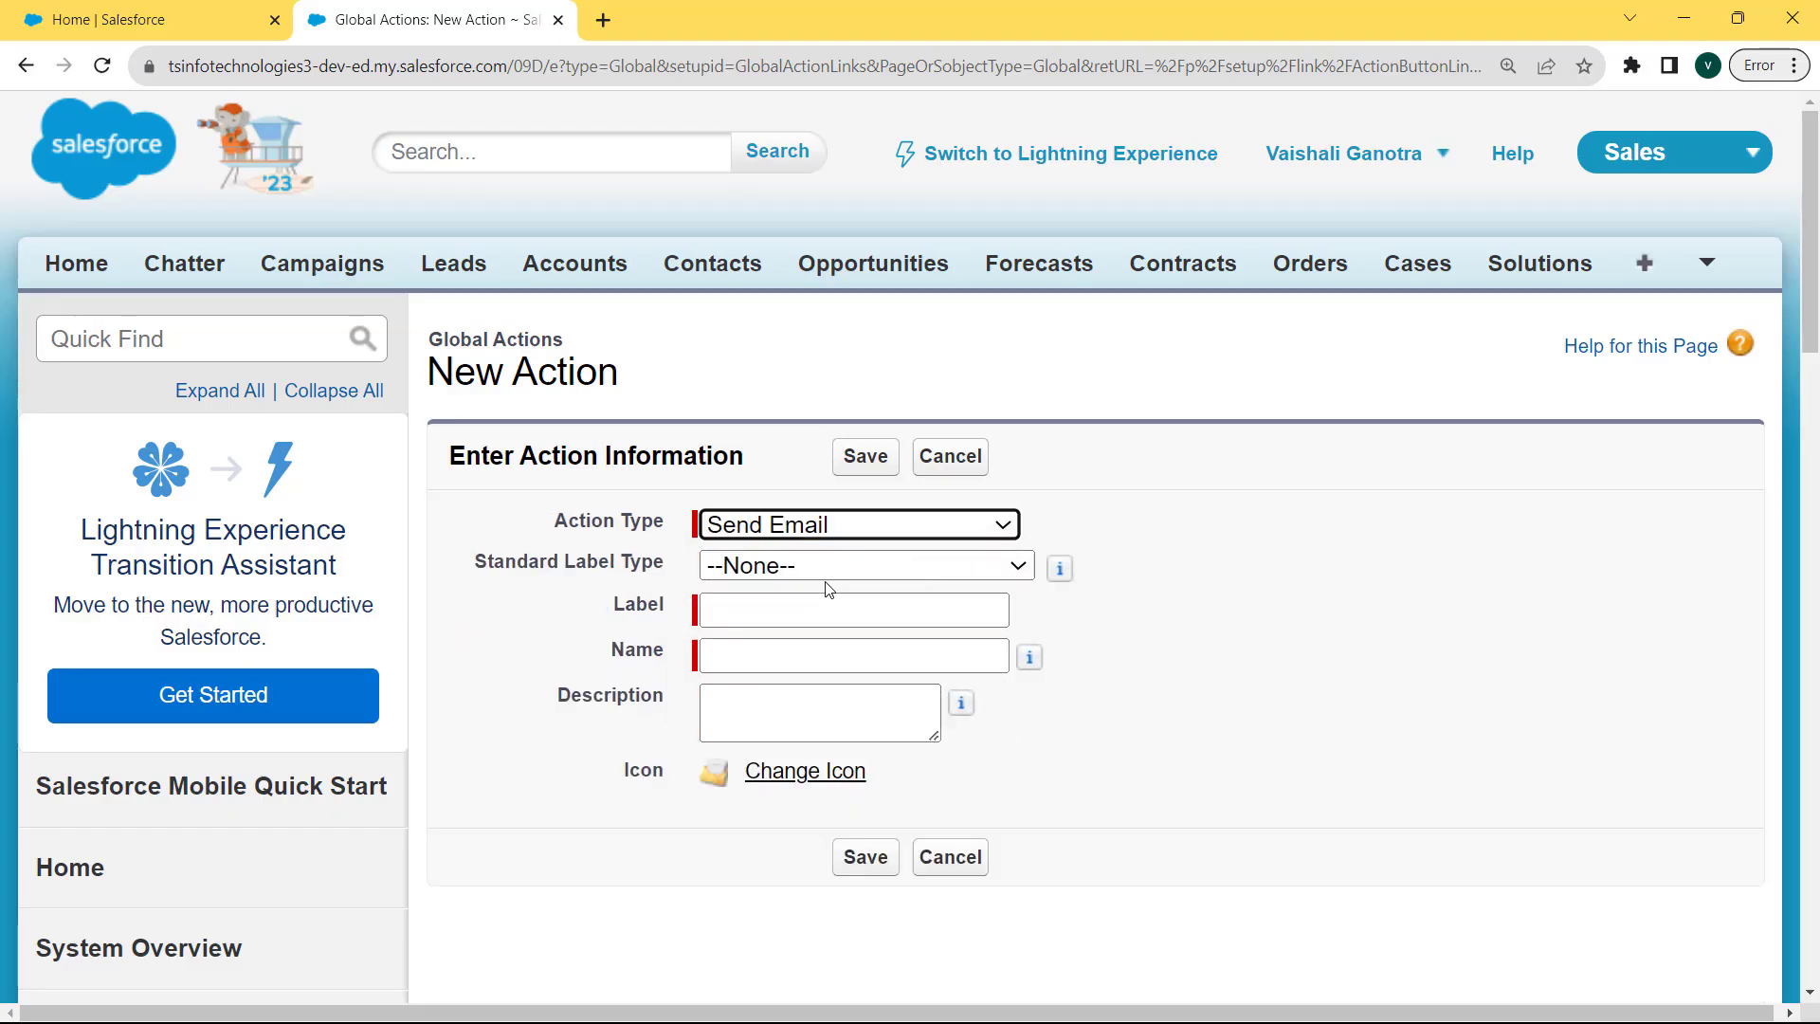
{"action": "left_click", "coordinate": [832, 576]}
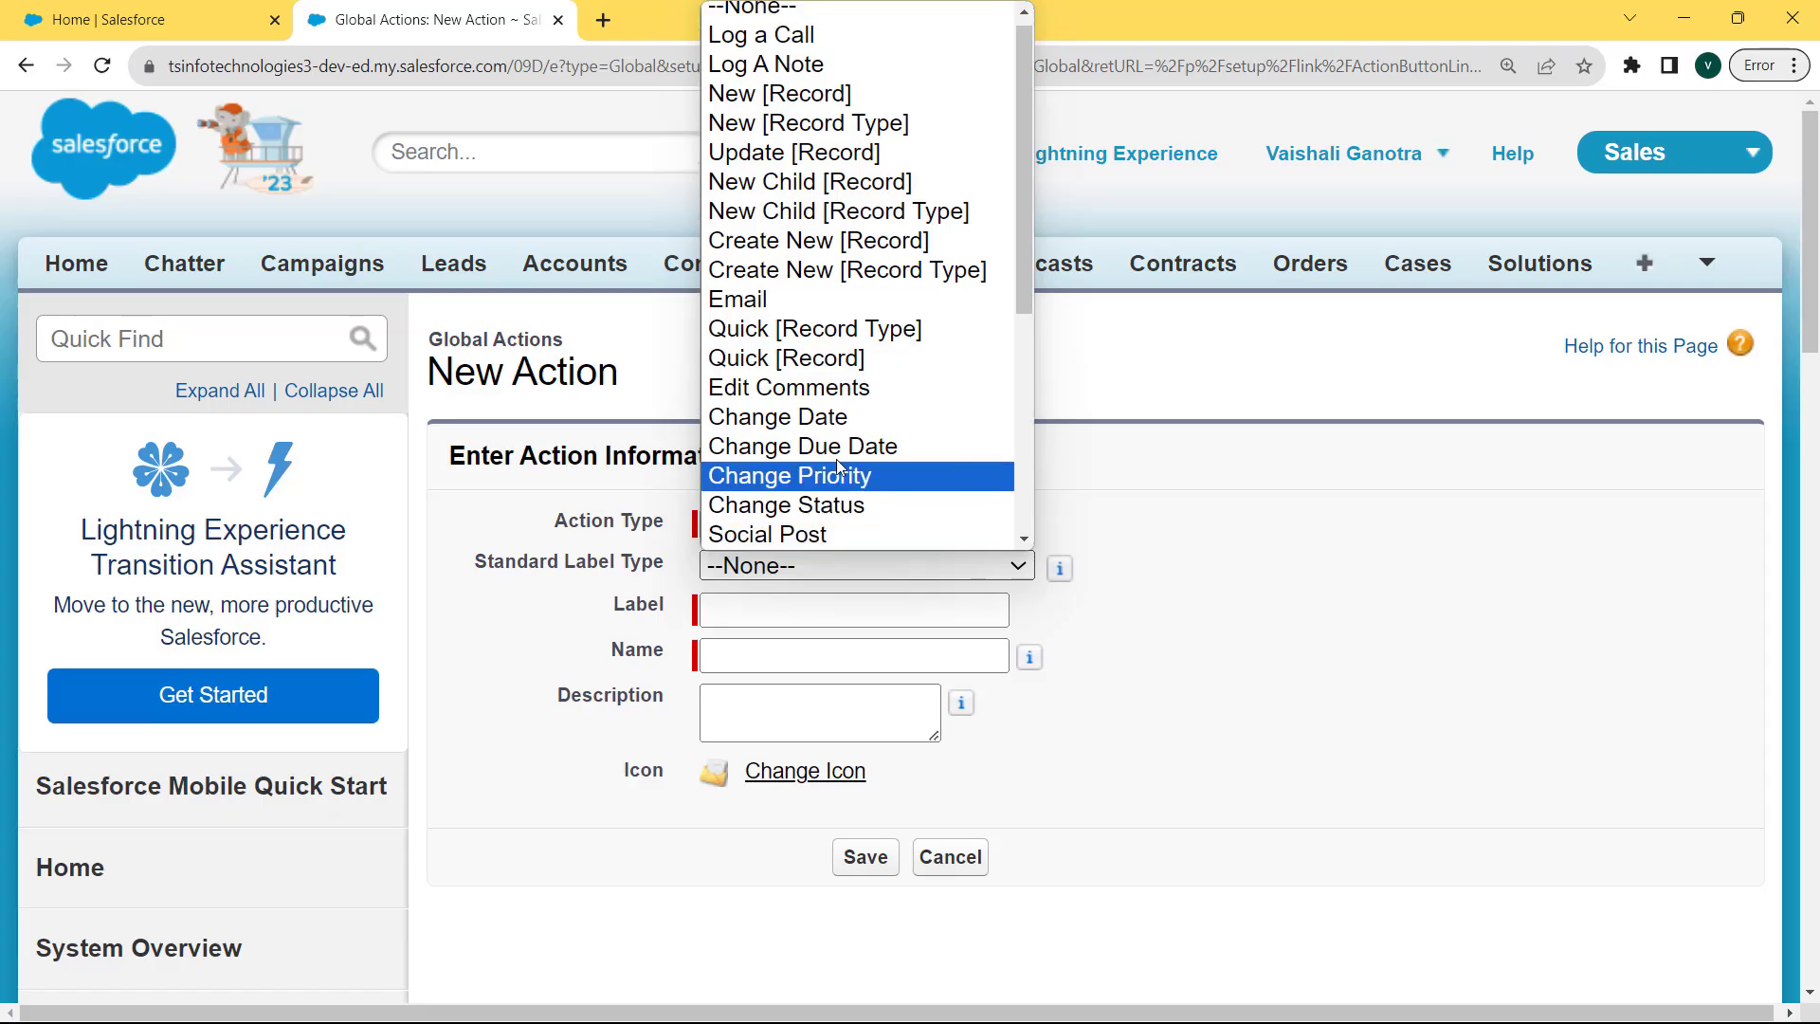
{"action": "left_click", "coordinate": [846, 359]}
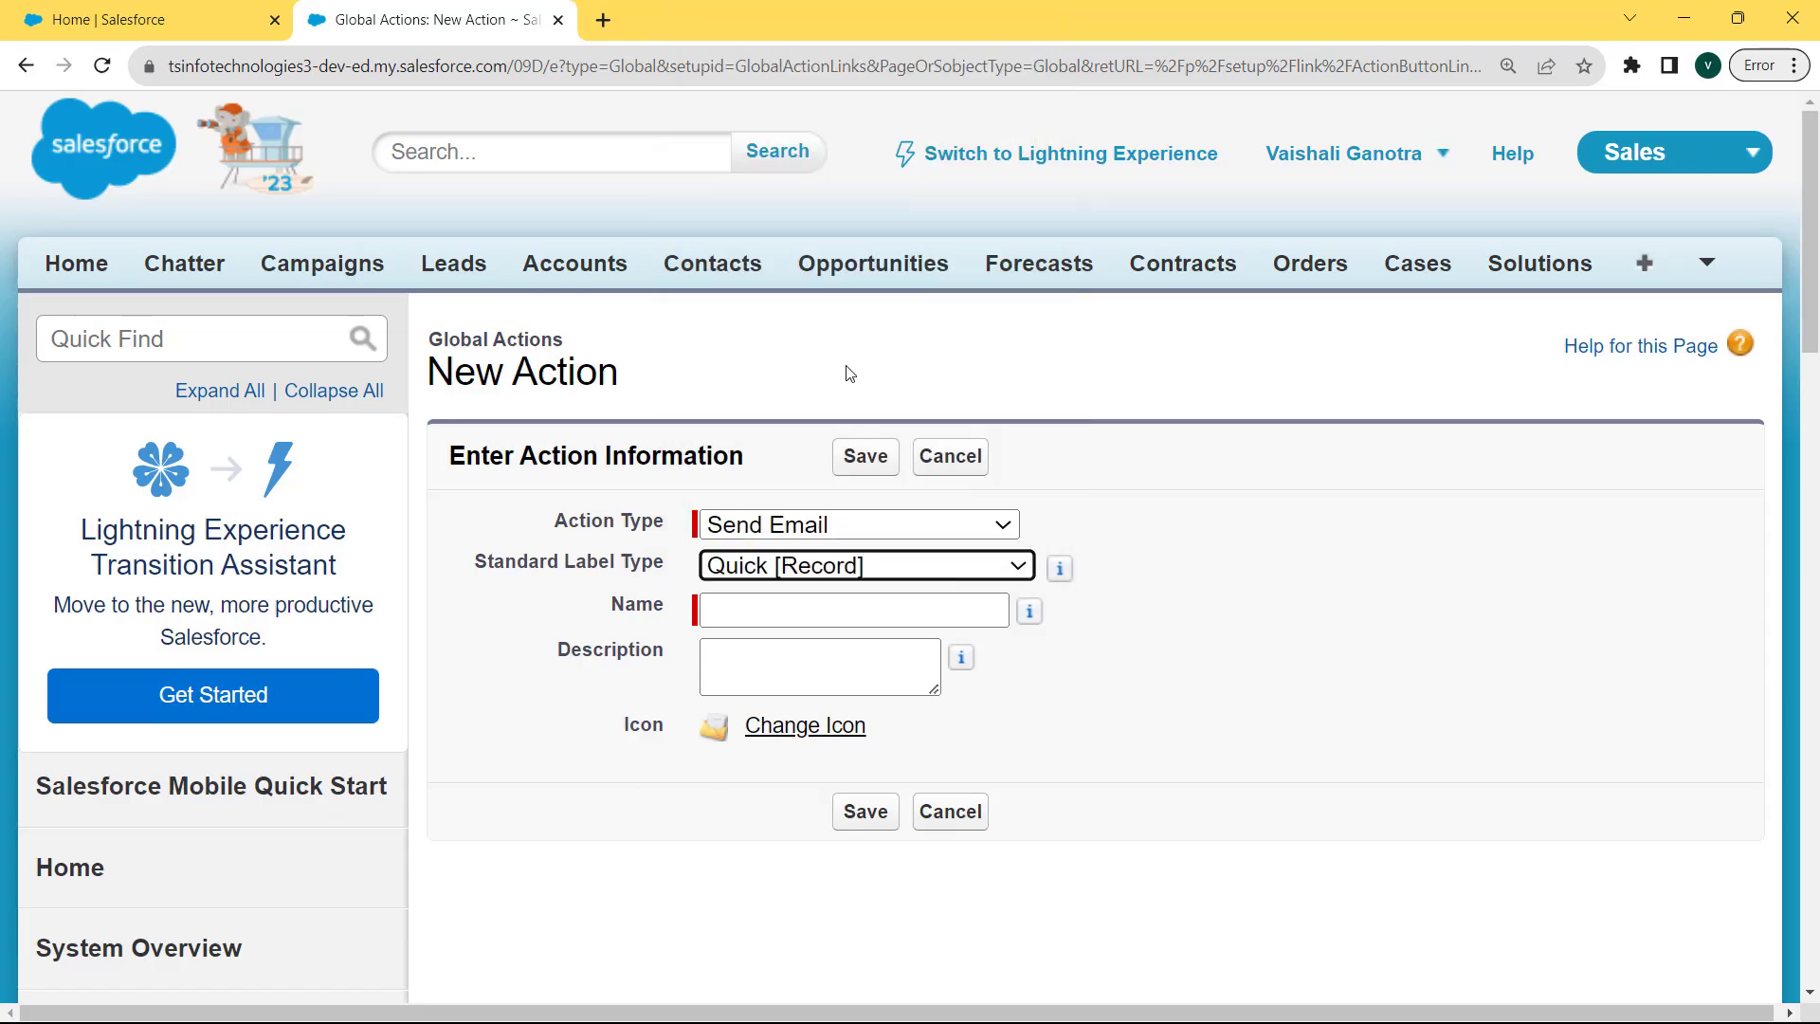
Name the new Send Email global action NewEmailAction and save it
{"action": "left_click", "coordinate": [756, 611]}
{"action": "type", "text": "NewEmailAction"}
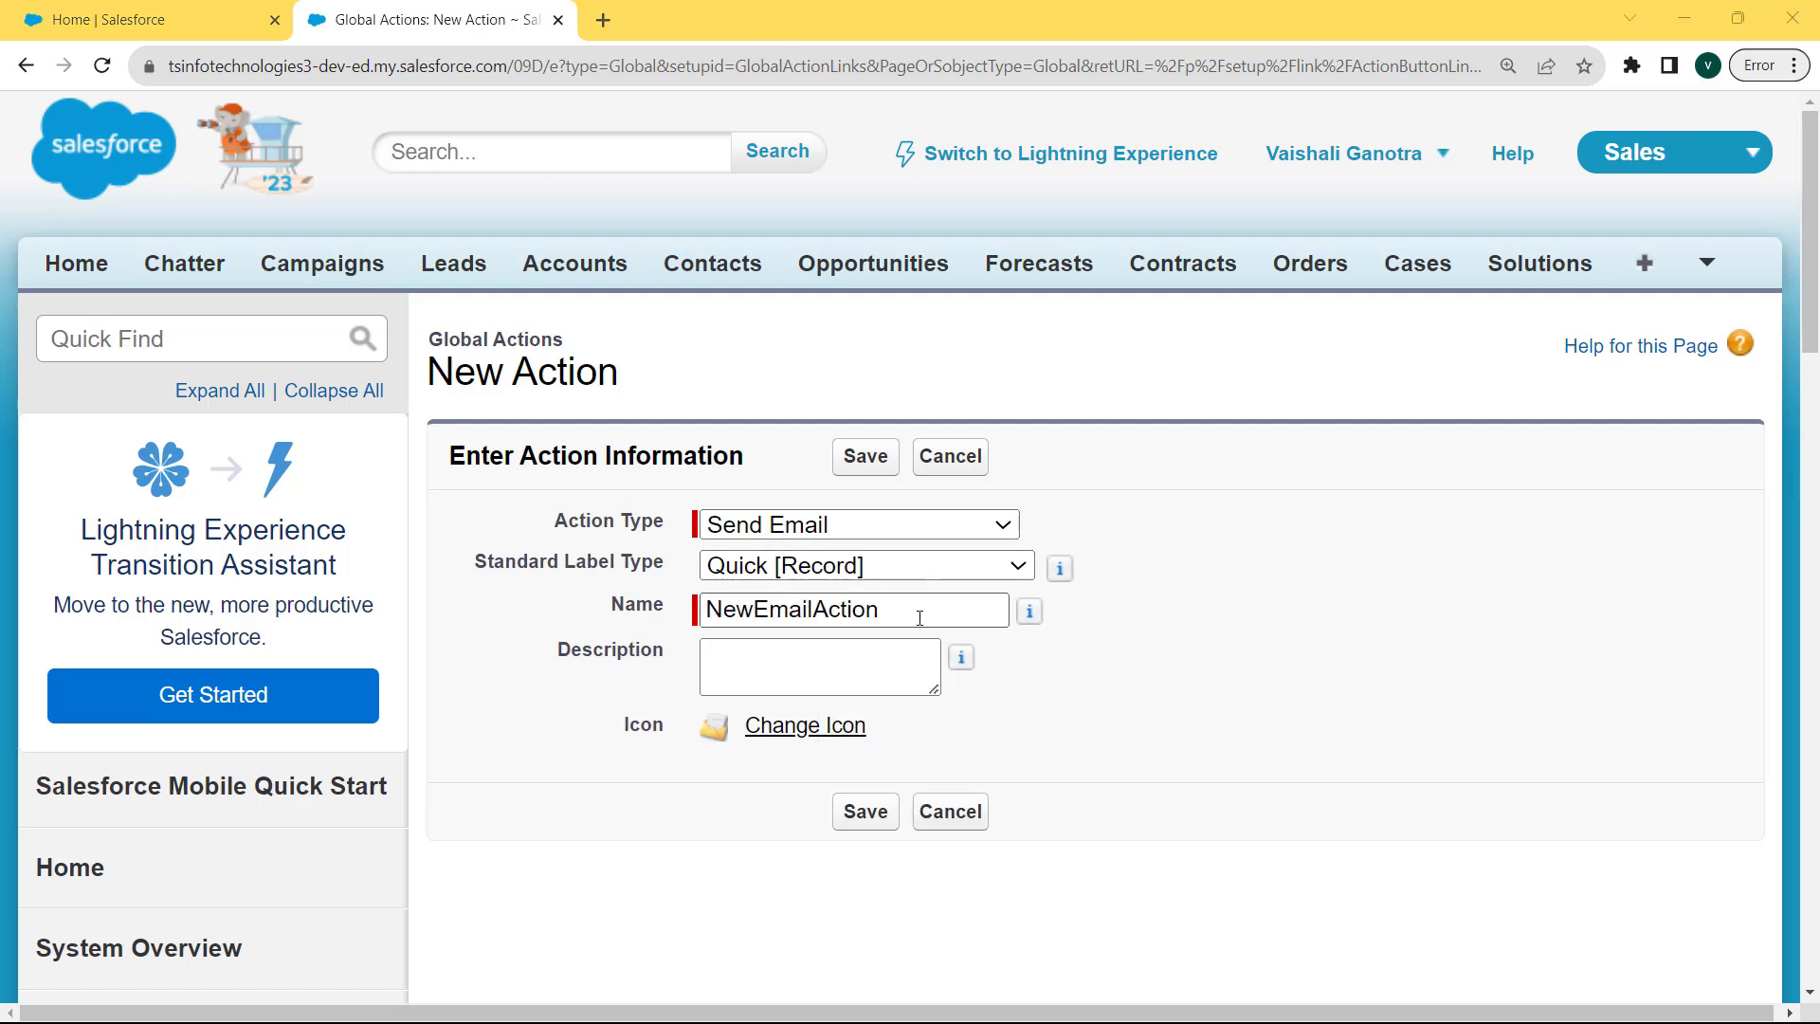
{"action": "left_click_drag", "start_coordinate": [915, 611], "coordinate": [680, 617]}
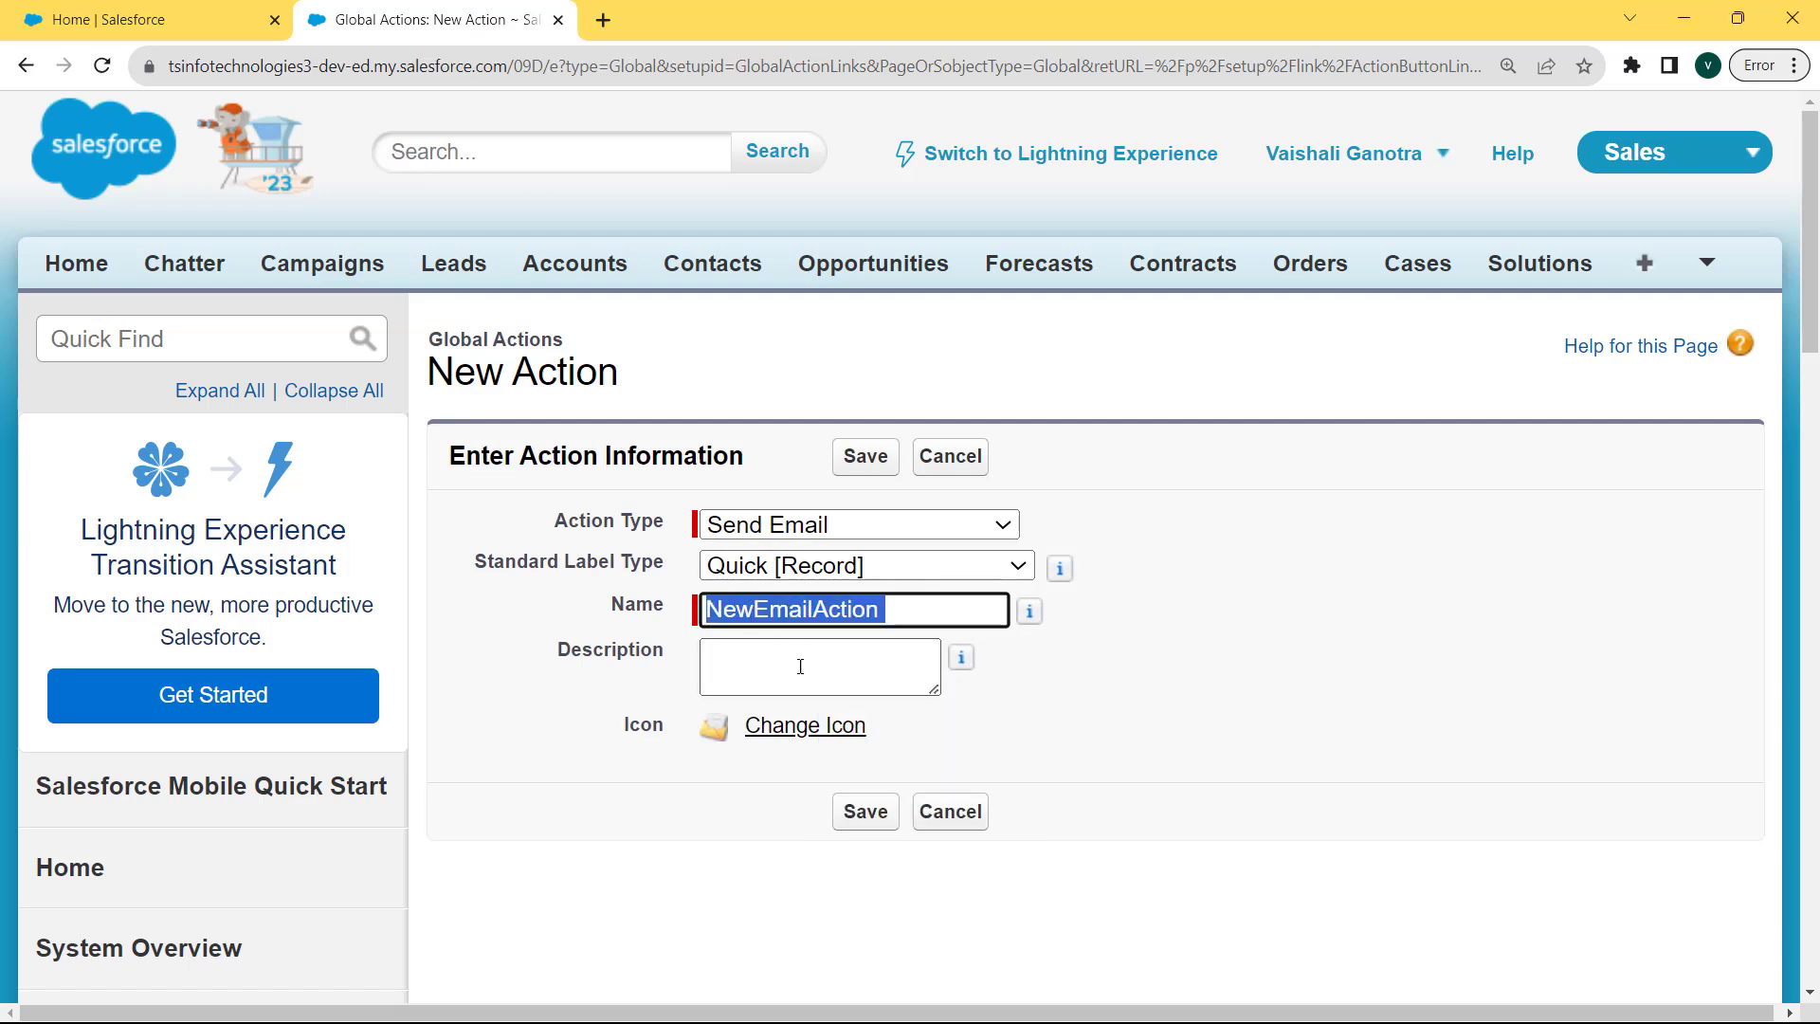
{"action": "left_click", "coordinate": [865, 812]}
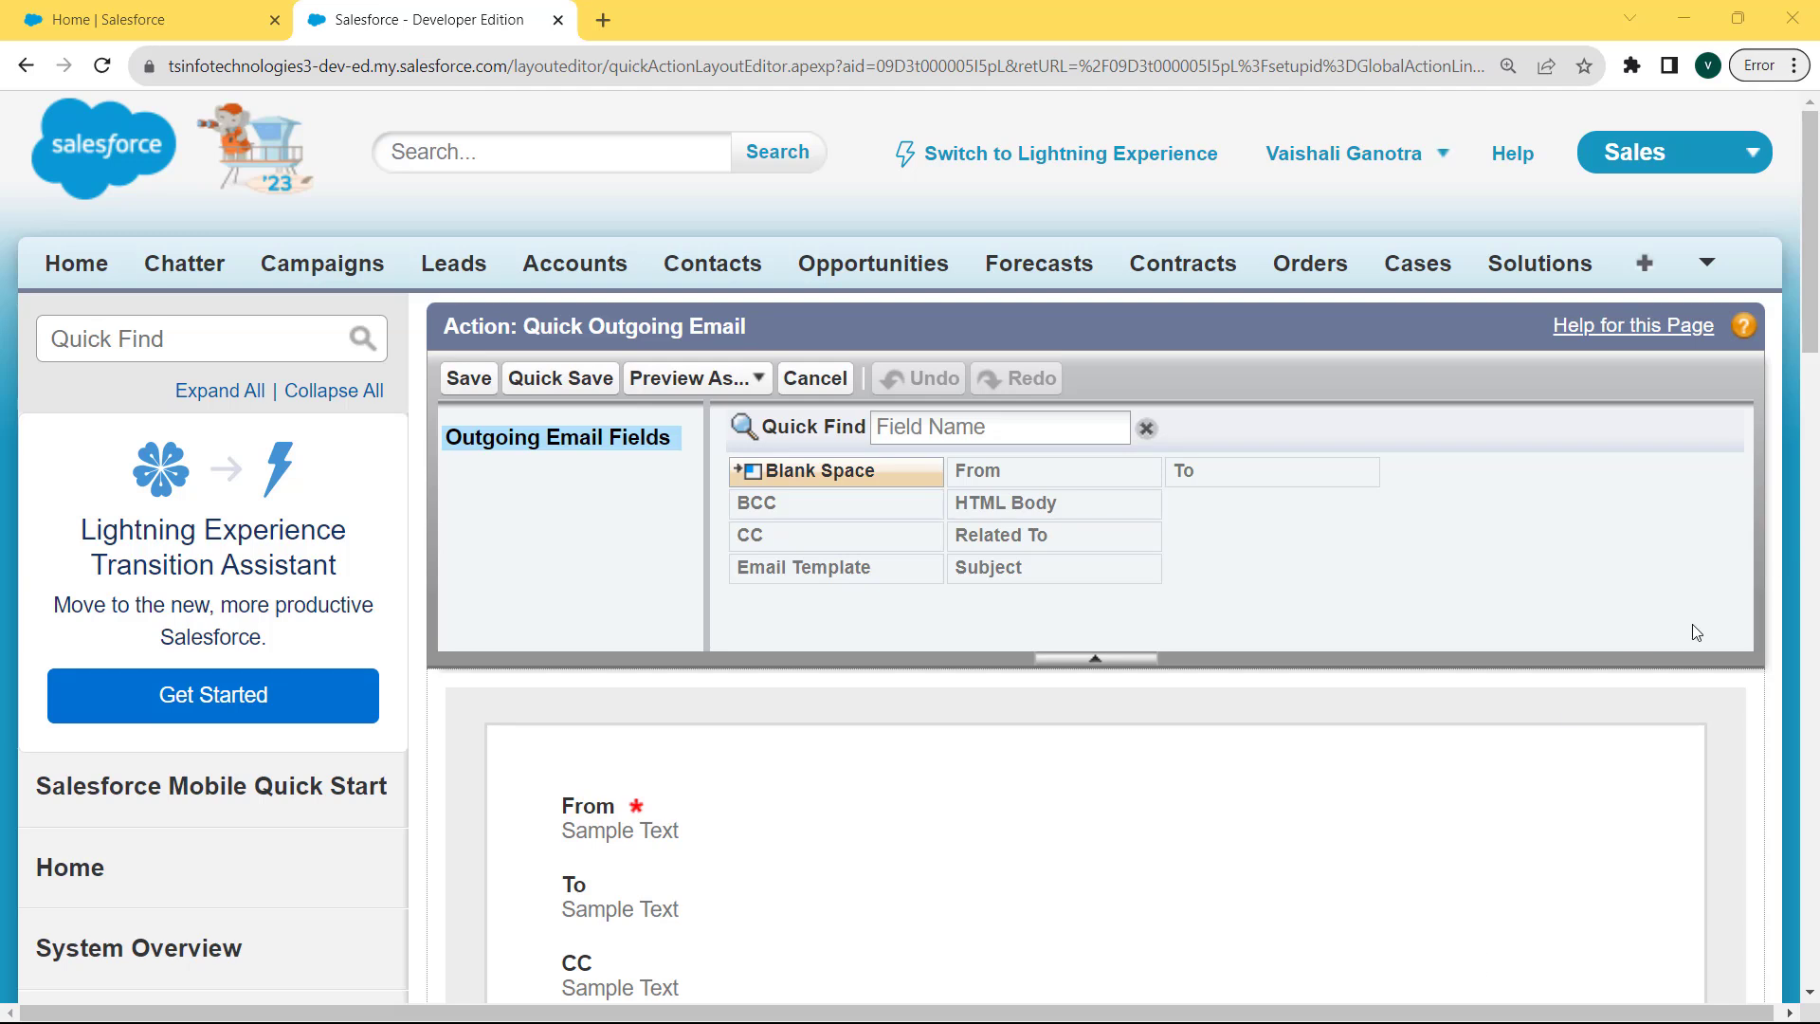
Review the outgoing email fields on the action's layout and save the layout with its default fields
{"action": "left_click_drag", "start_coordinate": [1814, 328], "coordinate": [1814, 371]}
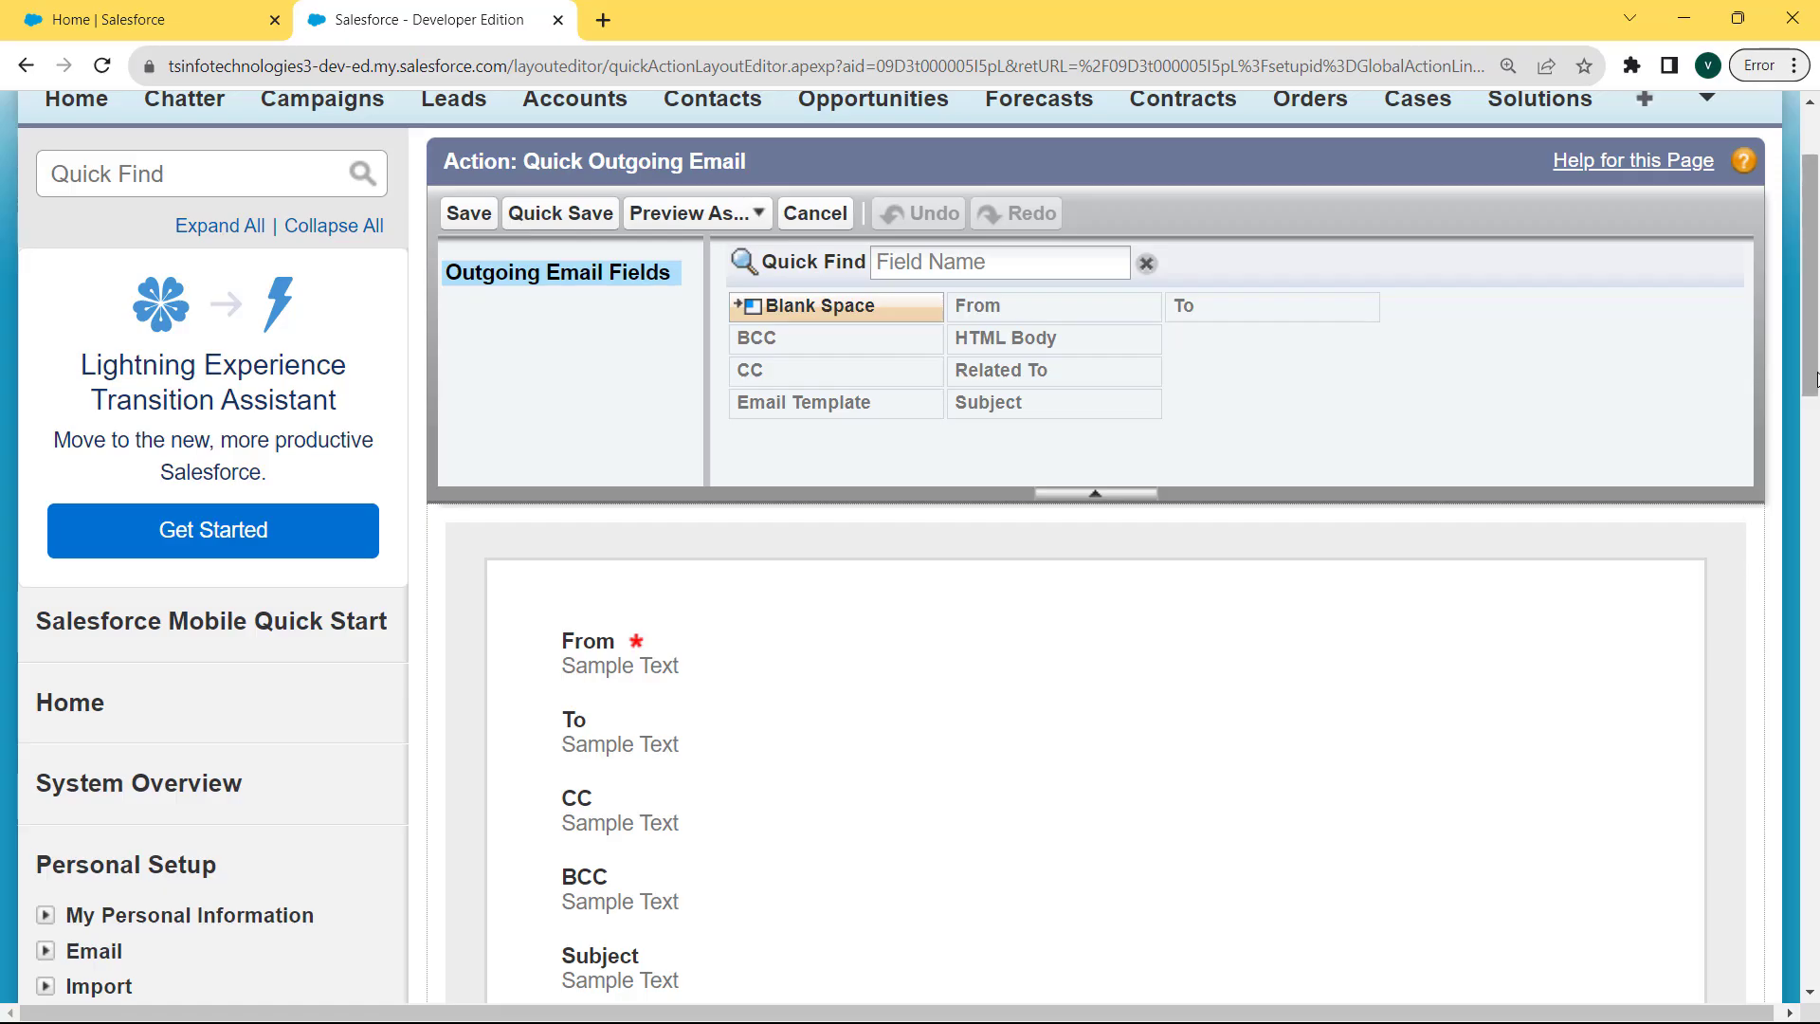
{"action": "left_click_drag", "start_coordinate": [1815, 374], "coordinate": [1815, 464]}
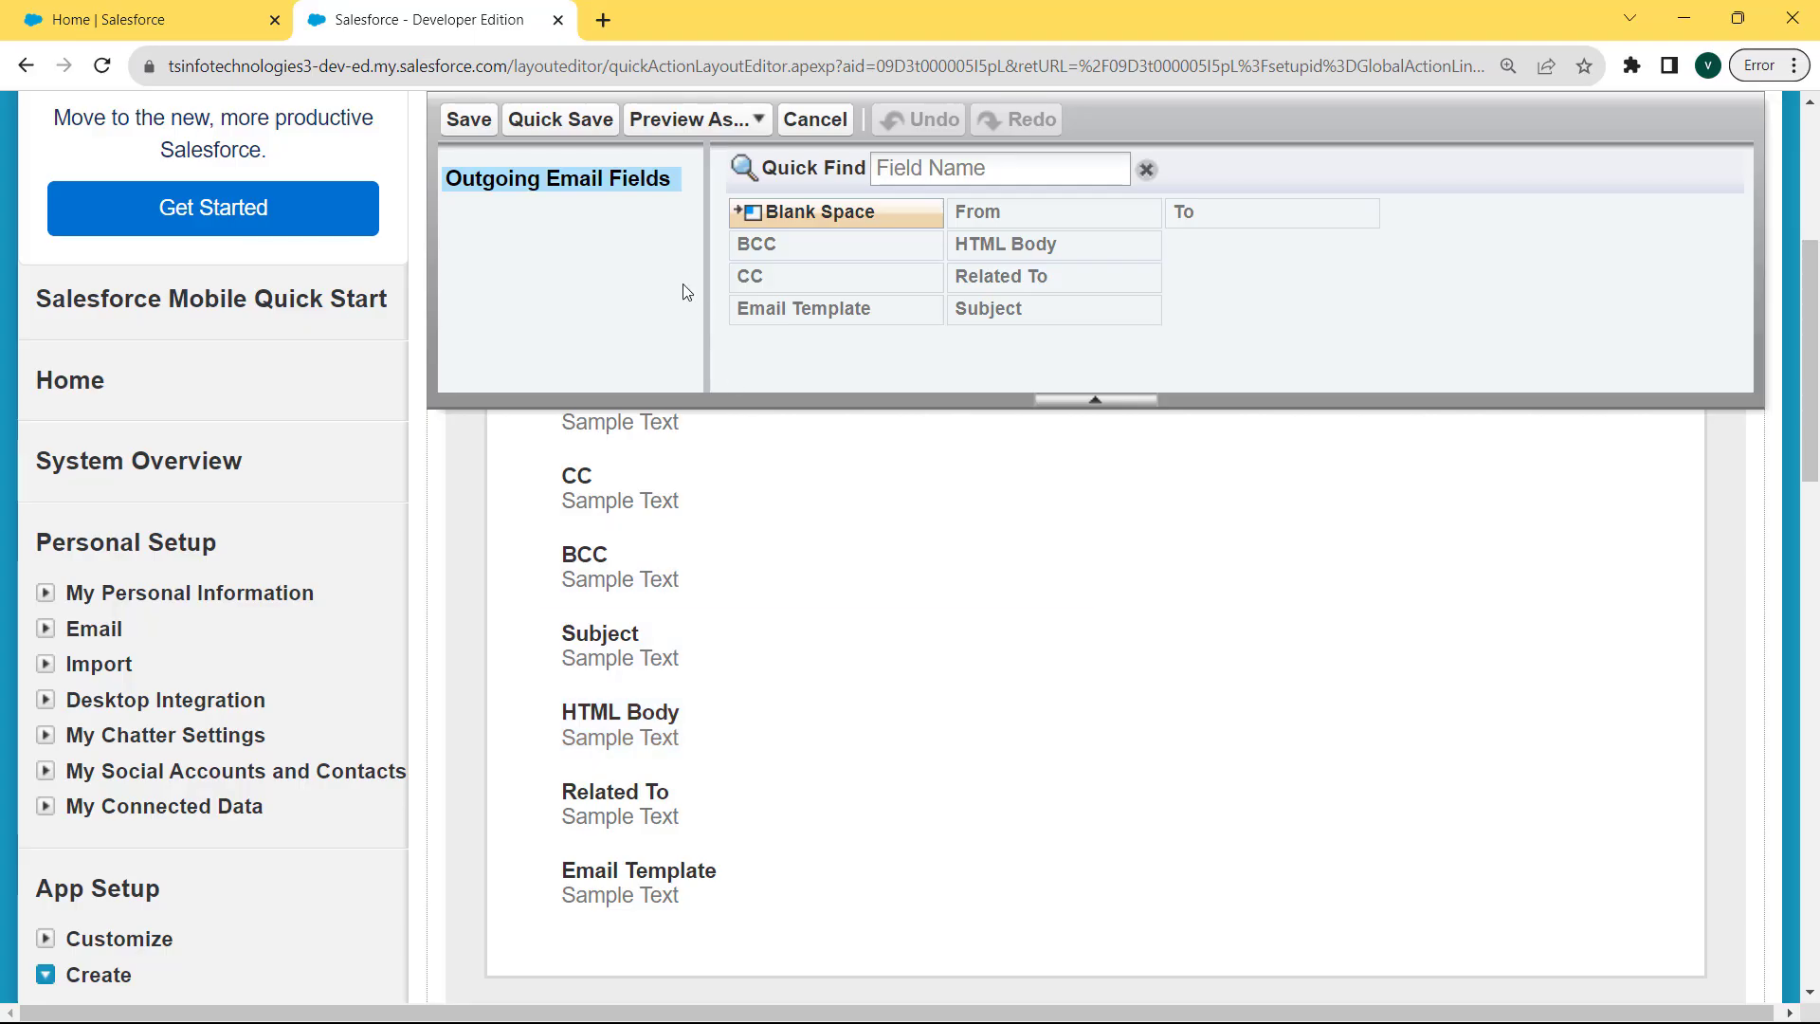
{"action": "left_click", "coordinate": [468, 121]}
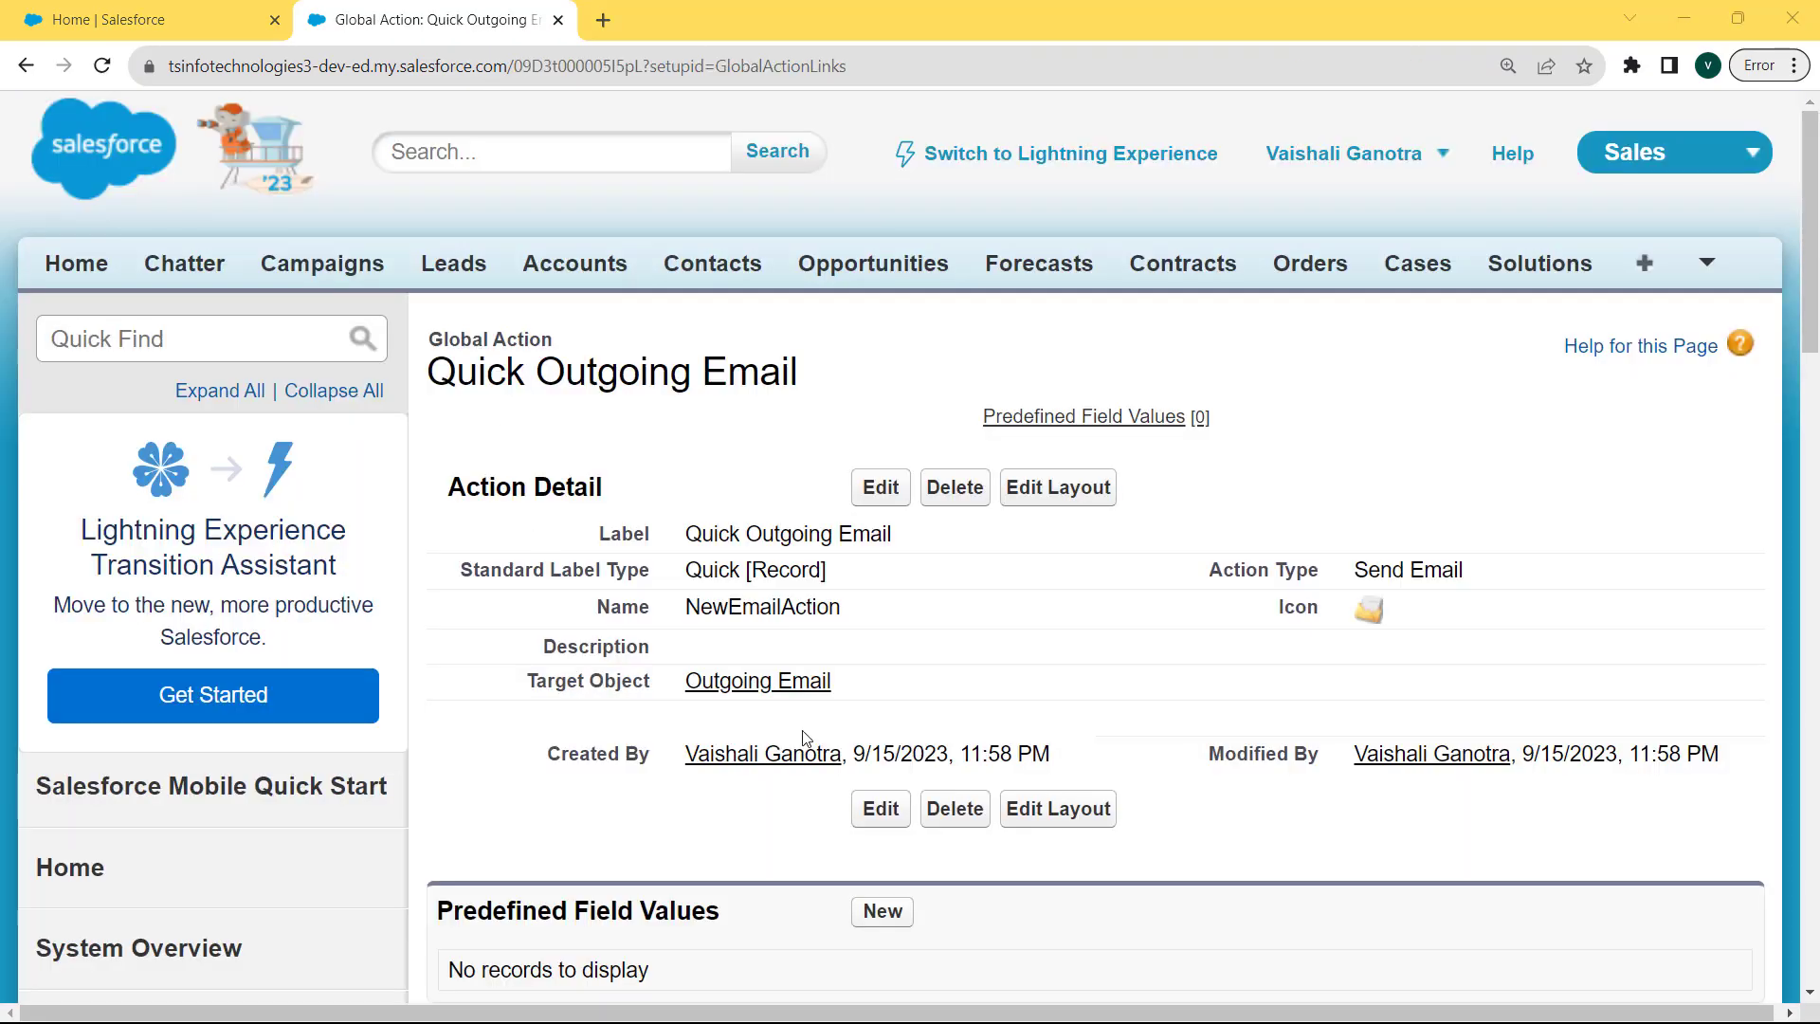